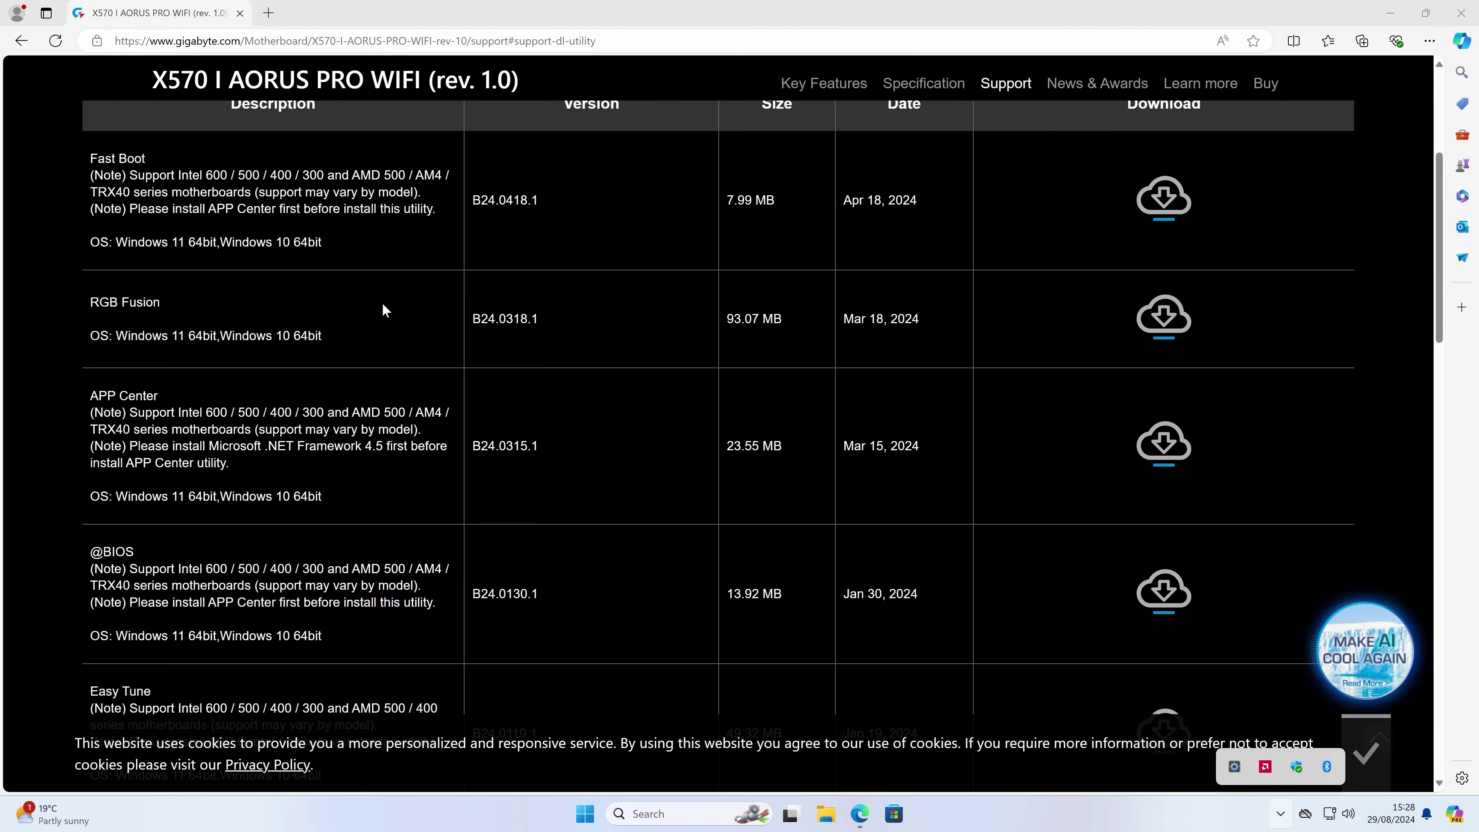
# - Review the utility downloads listed on the X570 I AORUS PRO WIFI support page, including APP Center and System Information Viewer
pyautogui.scroll(5, 425, 493)
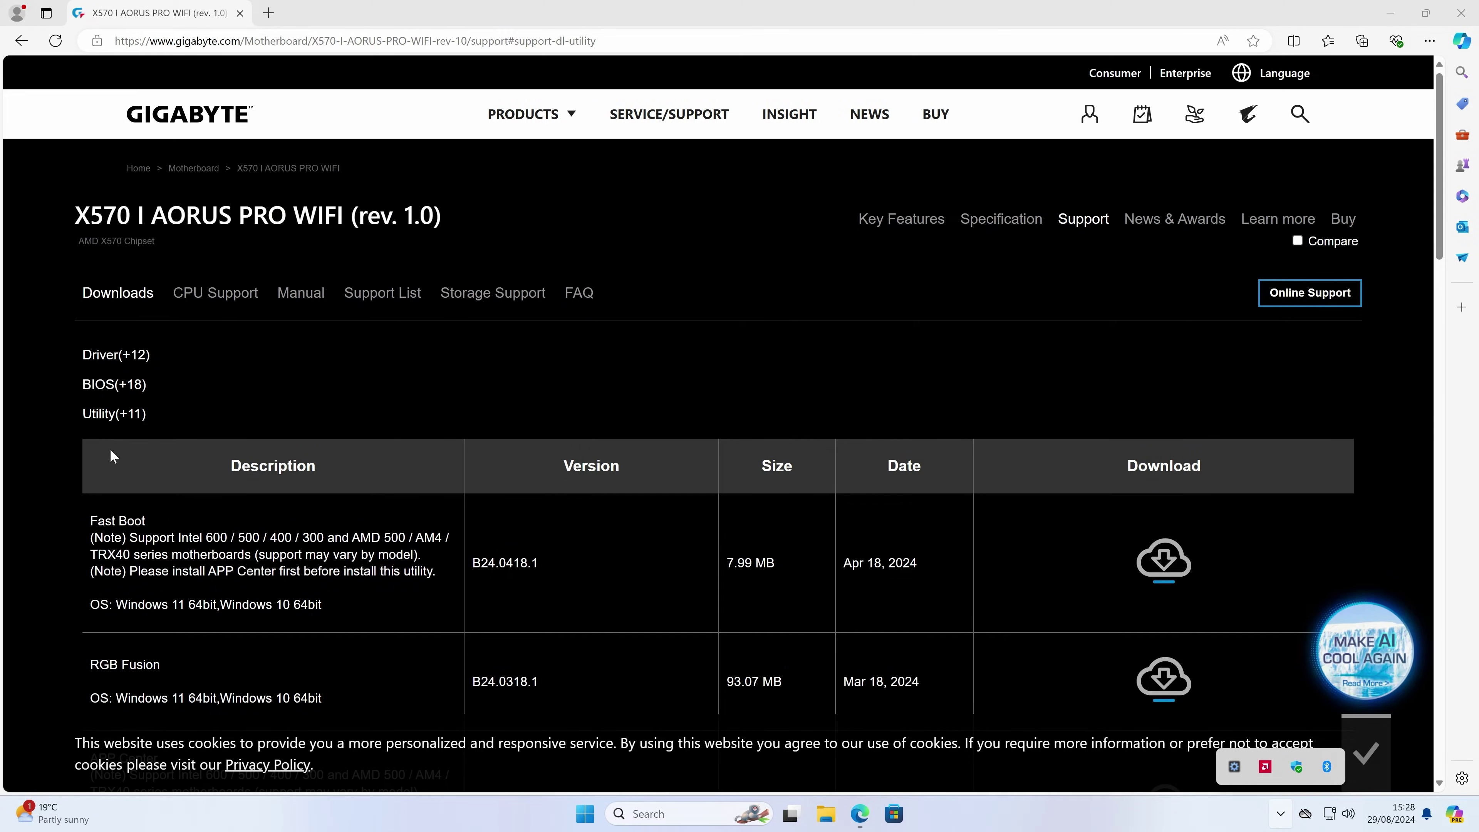
pyautogui.scroll(-1, 375, 454)
pyautogui.scroll(-6, 375, 455)
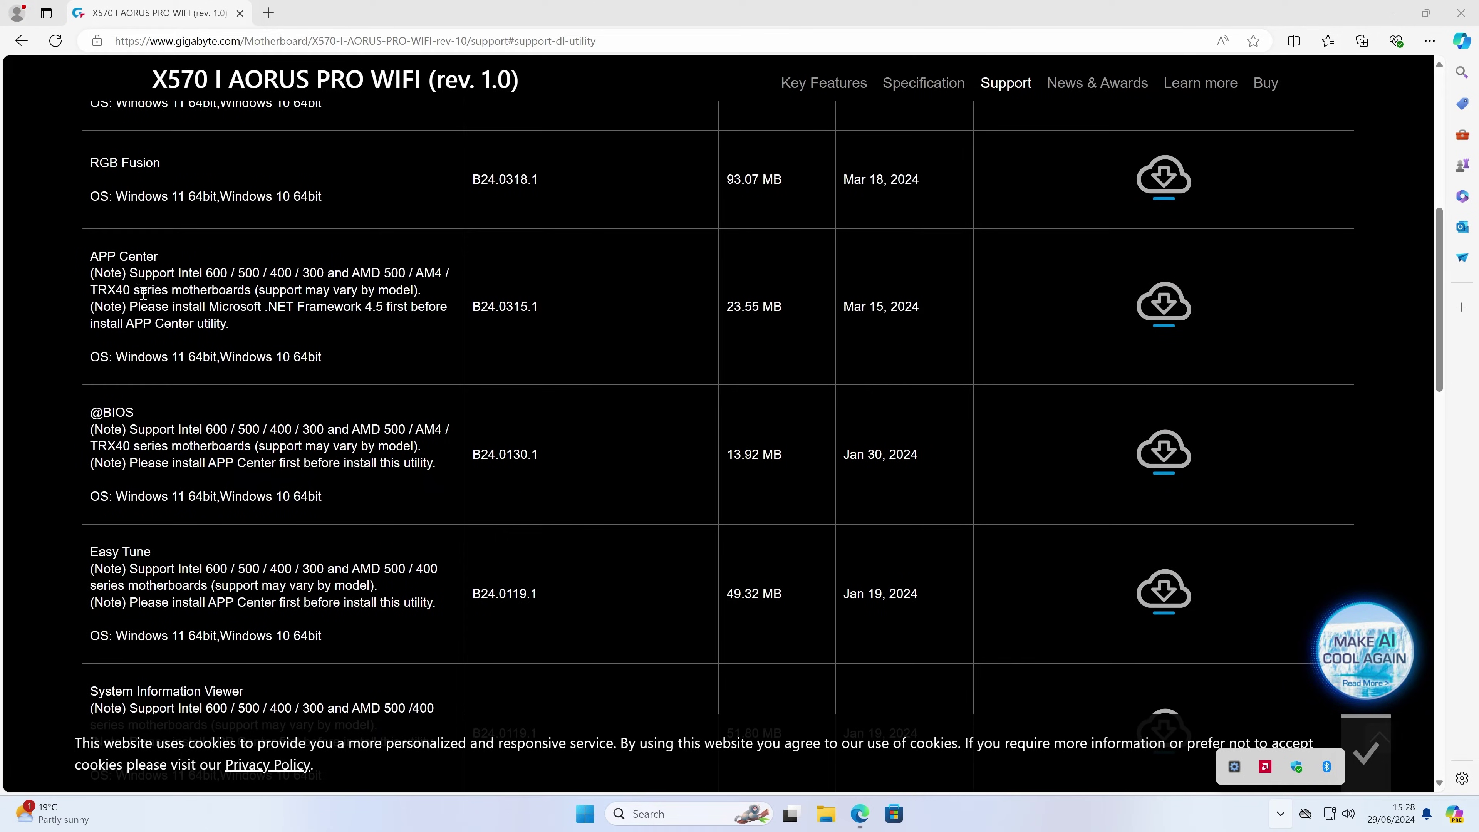
pyautogui.scroll(-2, 149, 300)
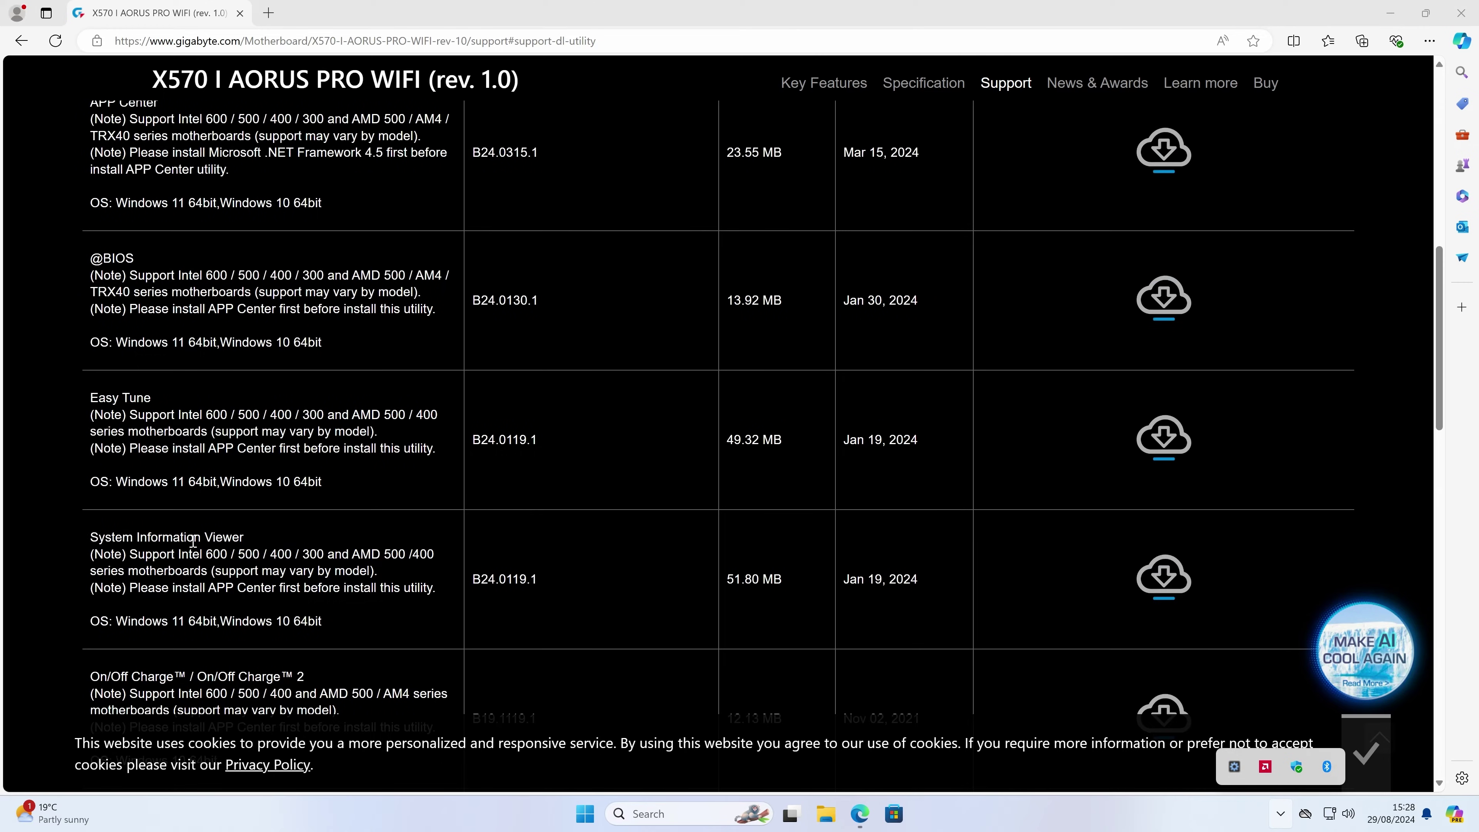
pyautogui.moveTo(188, 425); pyautogui.dragTo(198, 453)
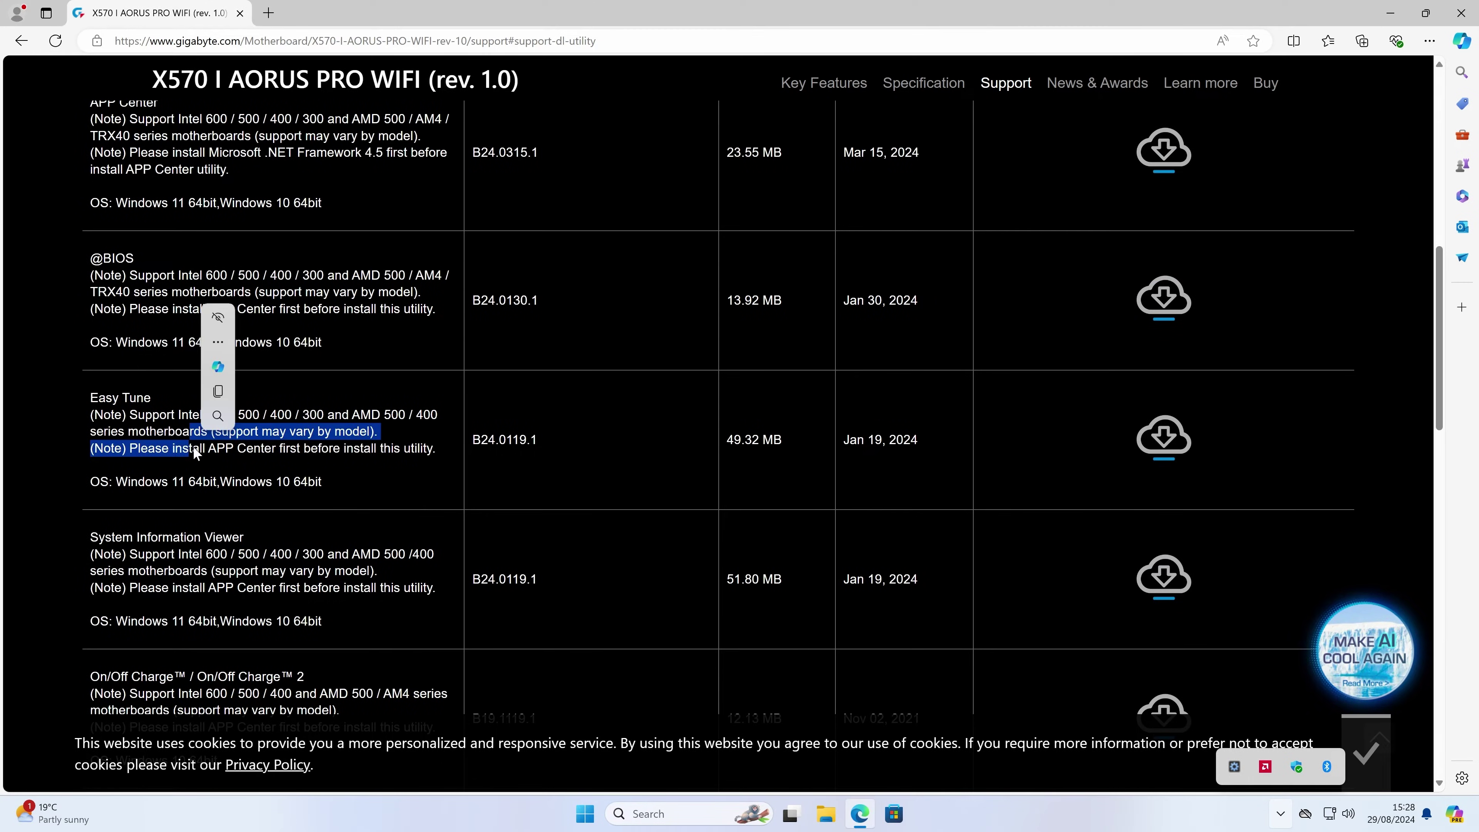
pyautogui.click(32, 430)
pyautogui.scroll(-2, 269, 441)
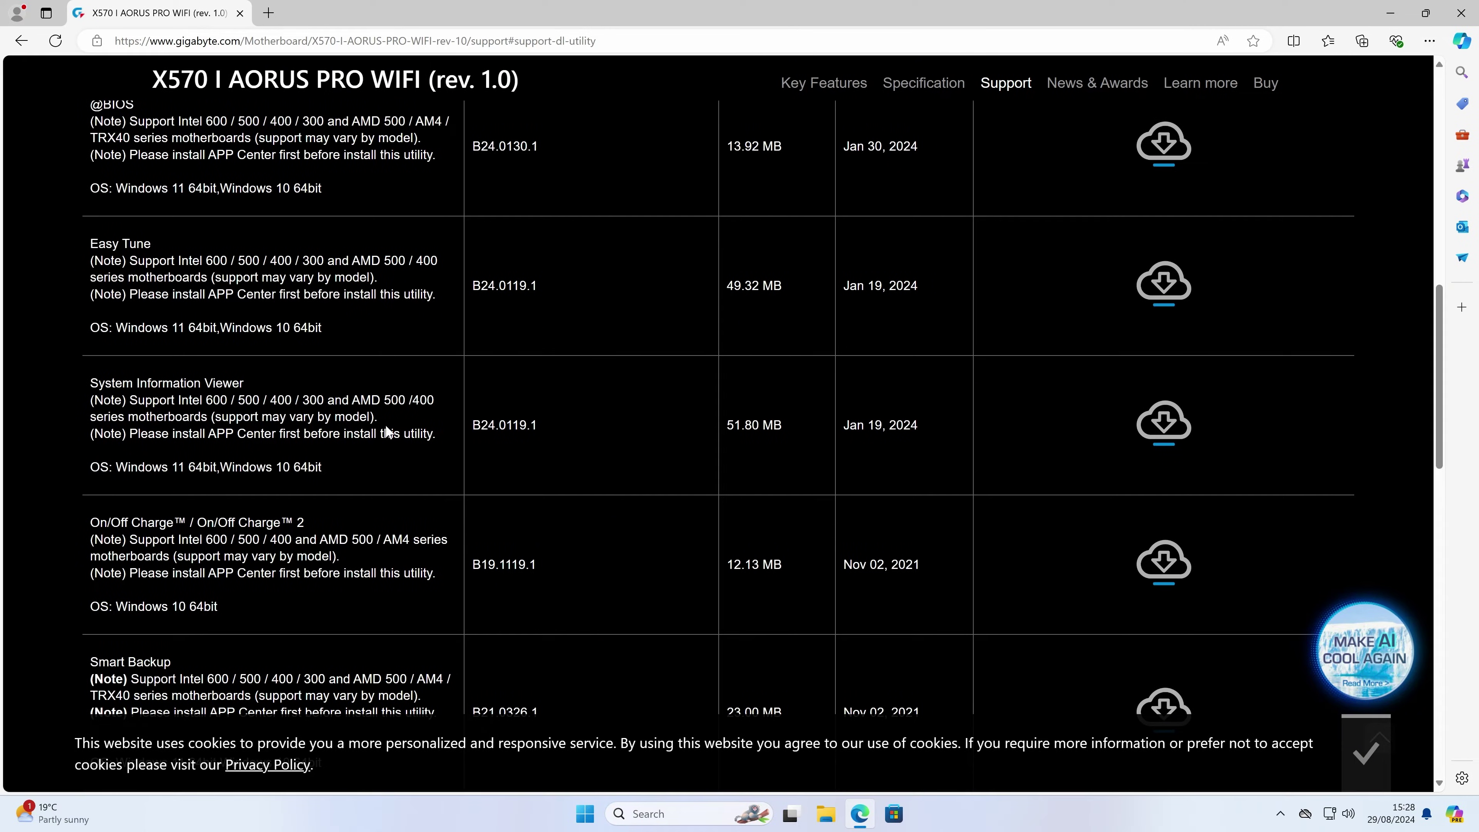
pyautogui.scroll(4, 340, 489)
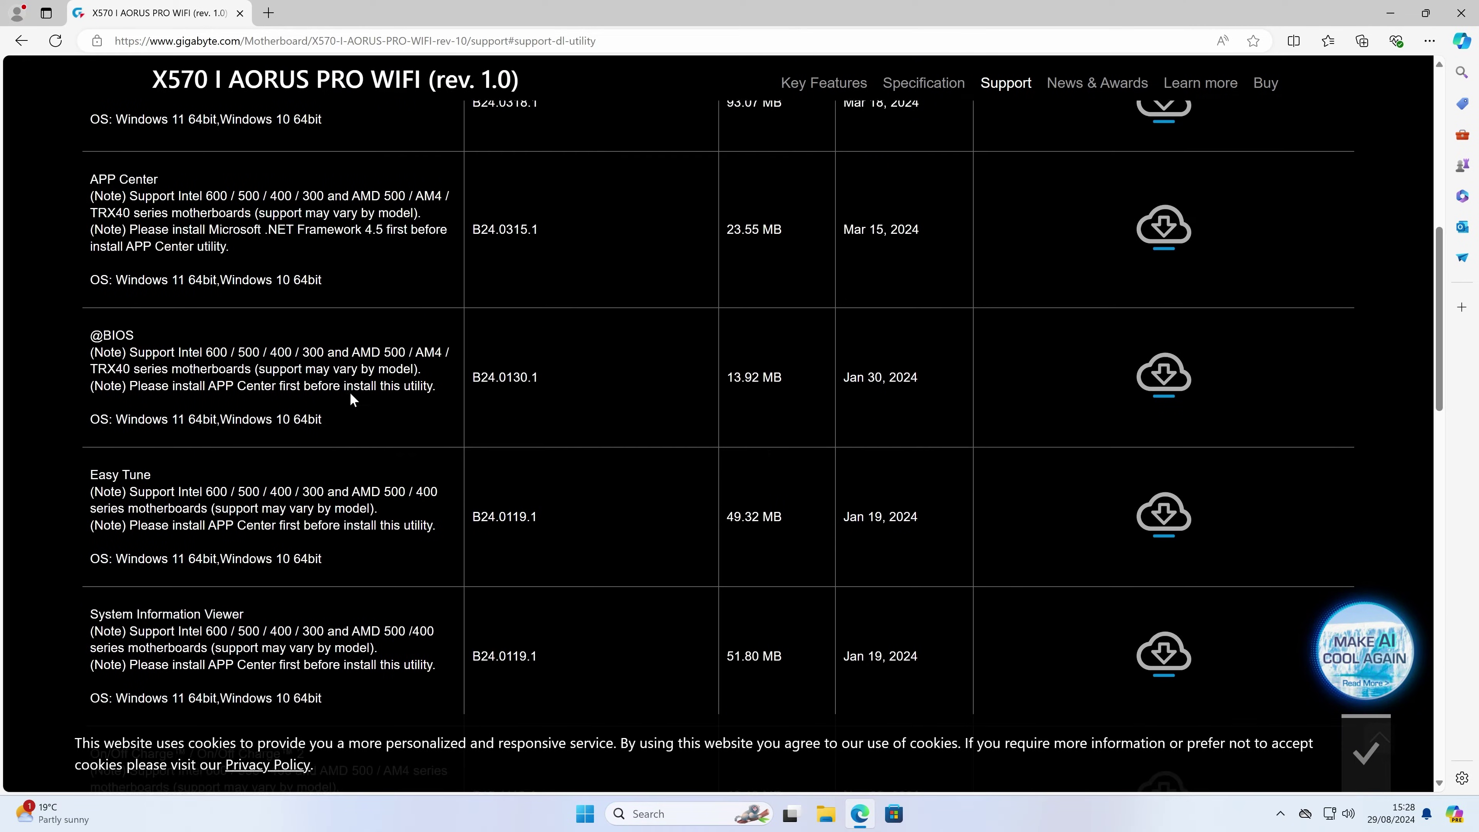
pyautogui.scroll(-3, 934, 606)
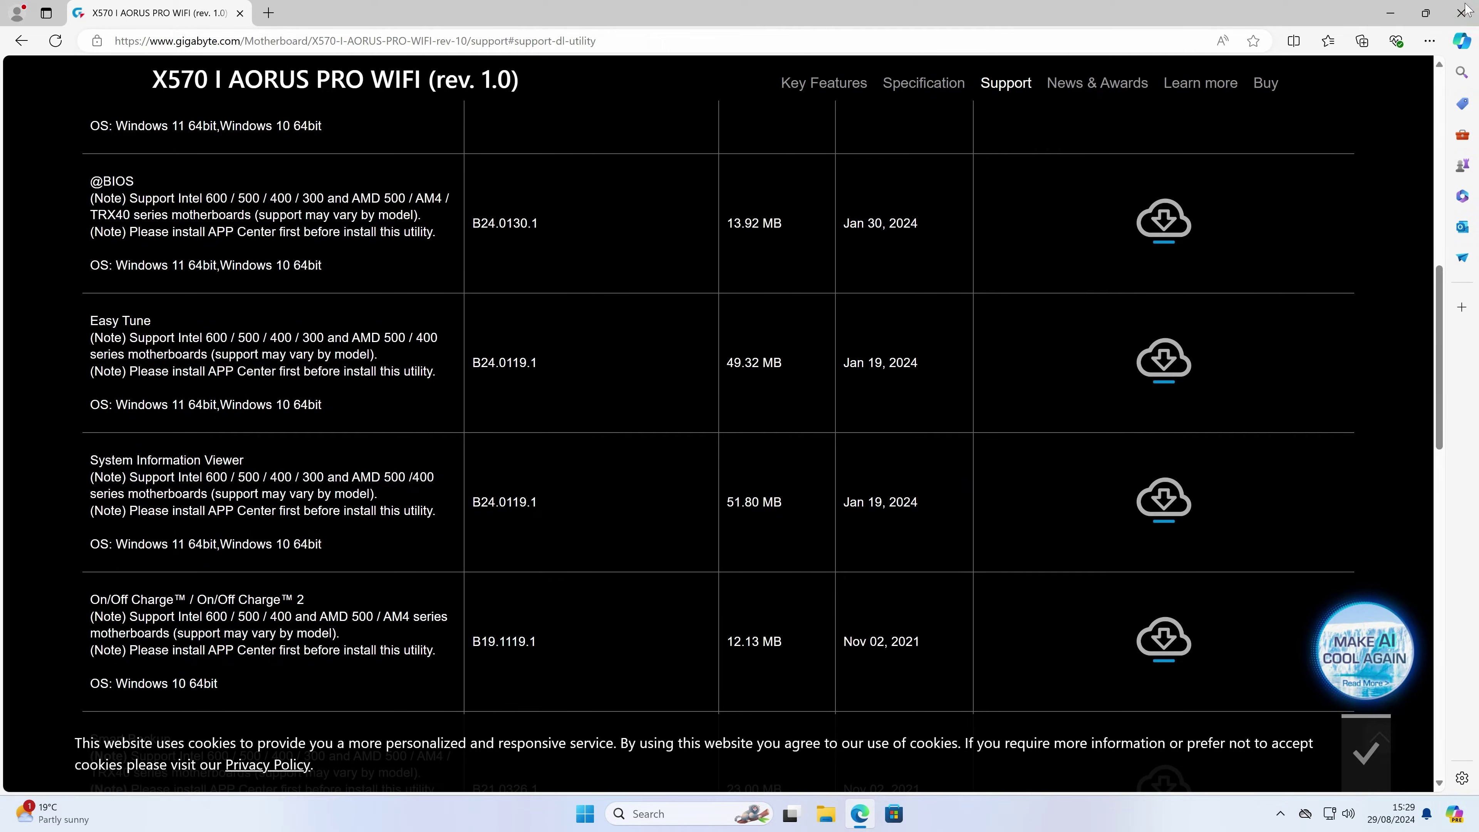
# - Close the browser and launch System Information Viewer (SIV) through GIGABYTE APP Center, accepting the system fan calibration
pyautogui.click(1474, 12)
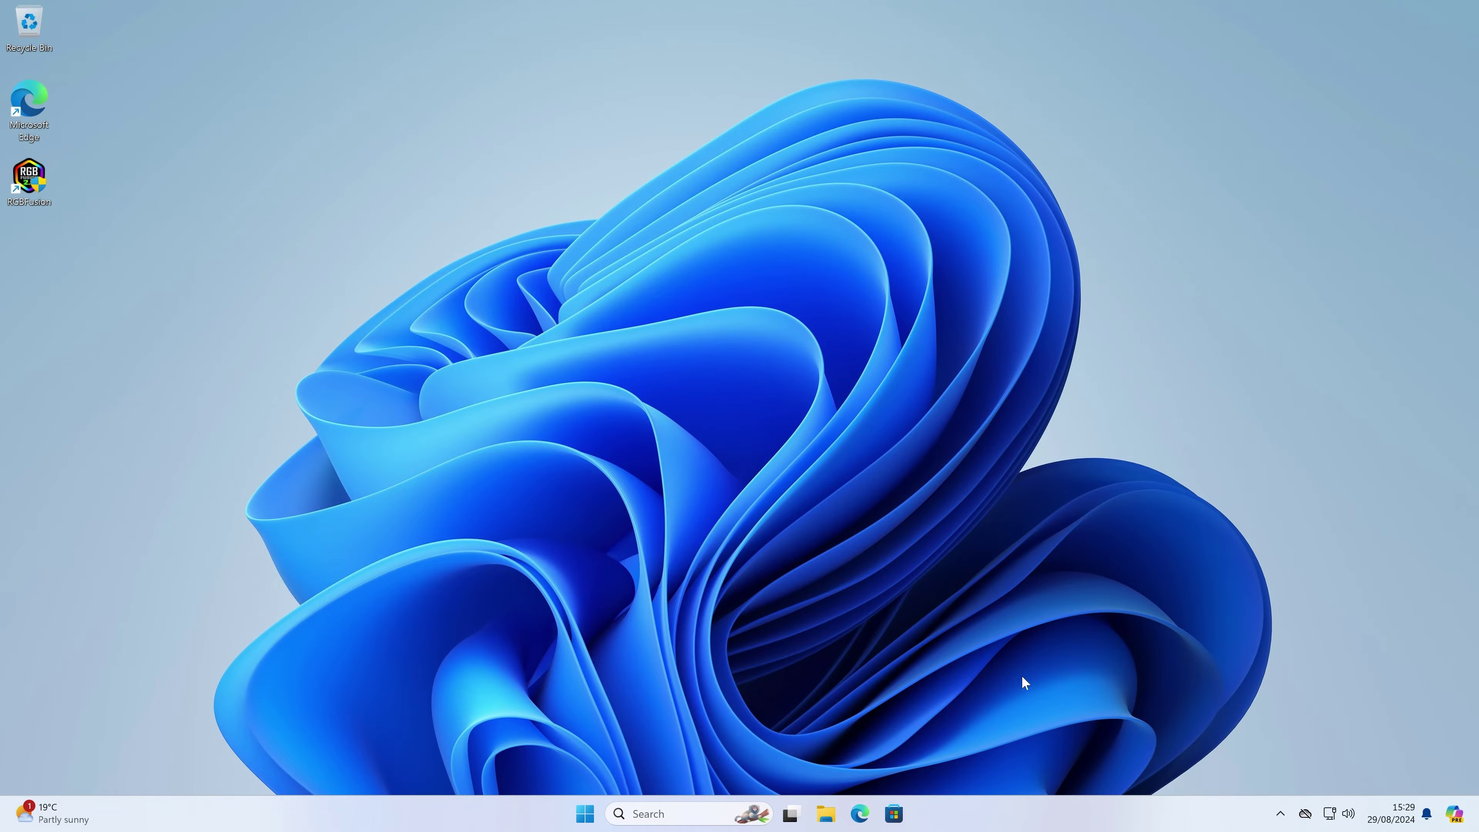
pyautogui.click(1282, 815)
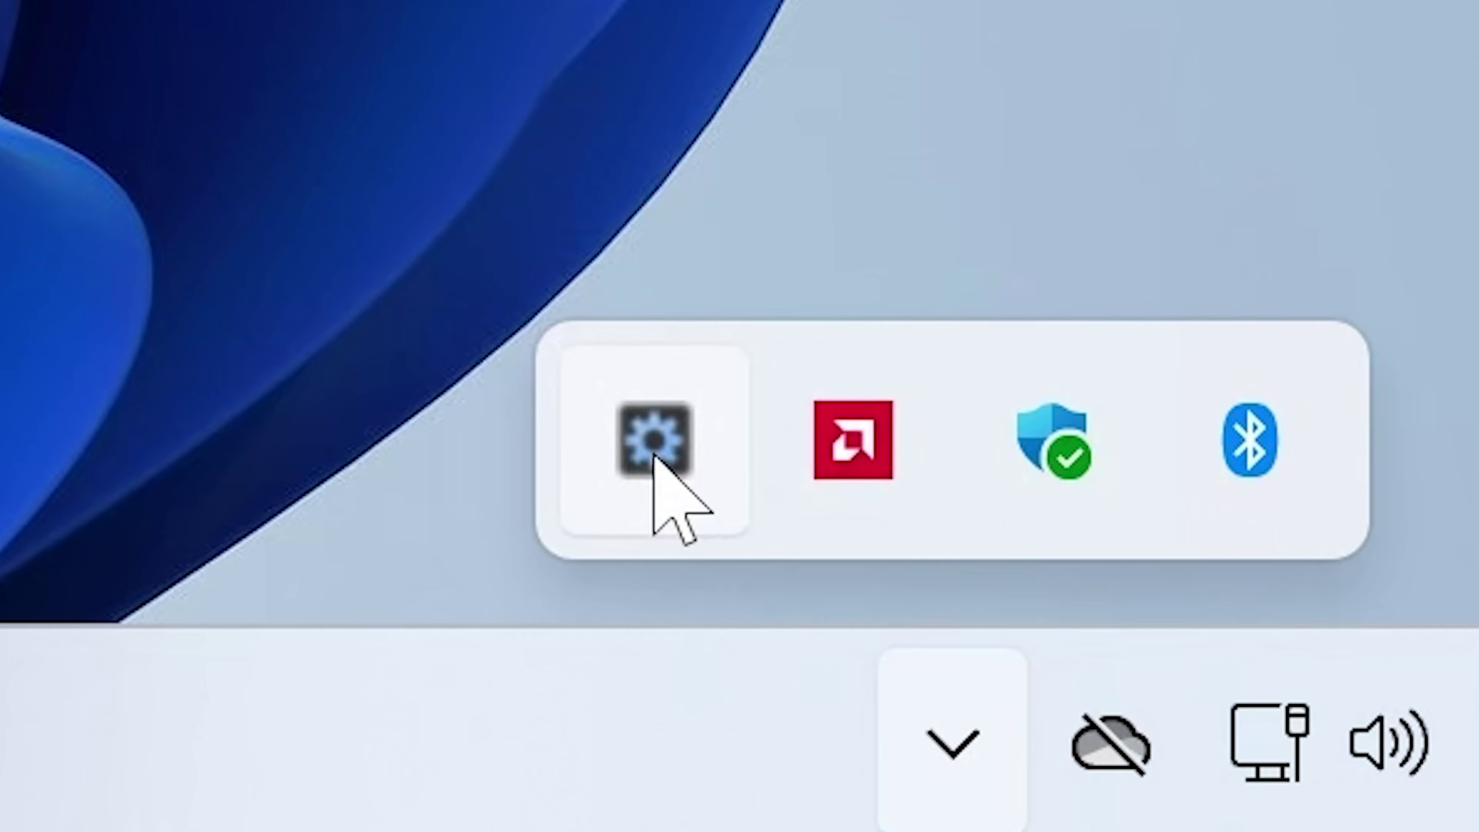
pyautogui.click(653, 457)
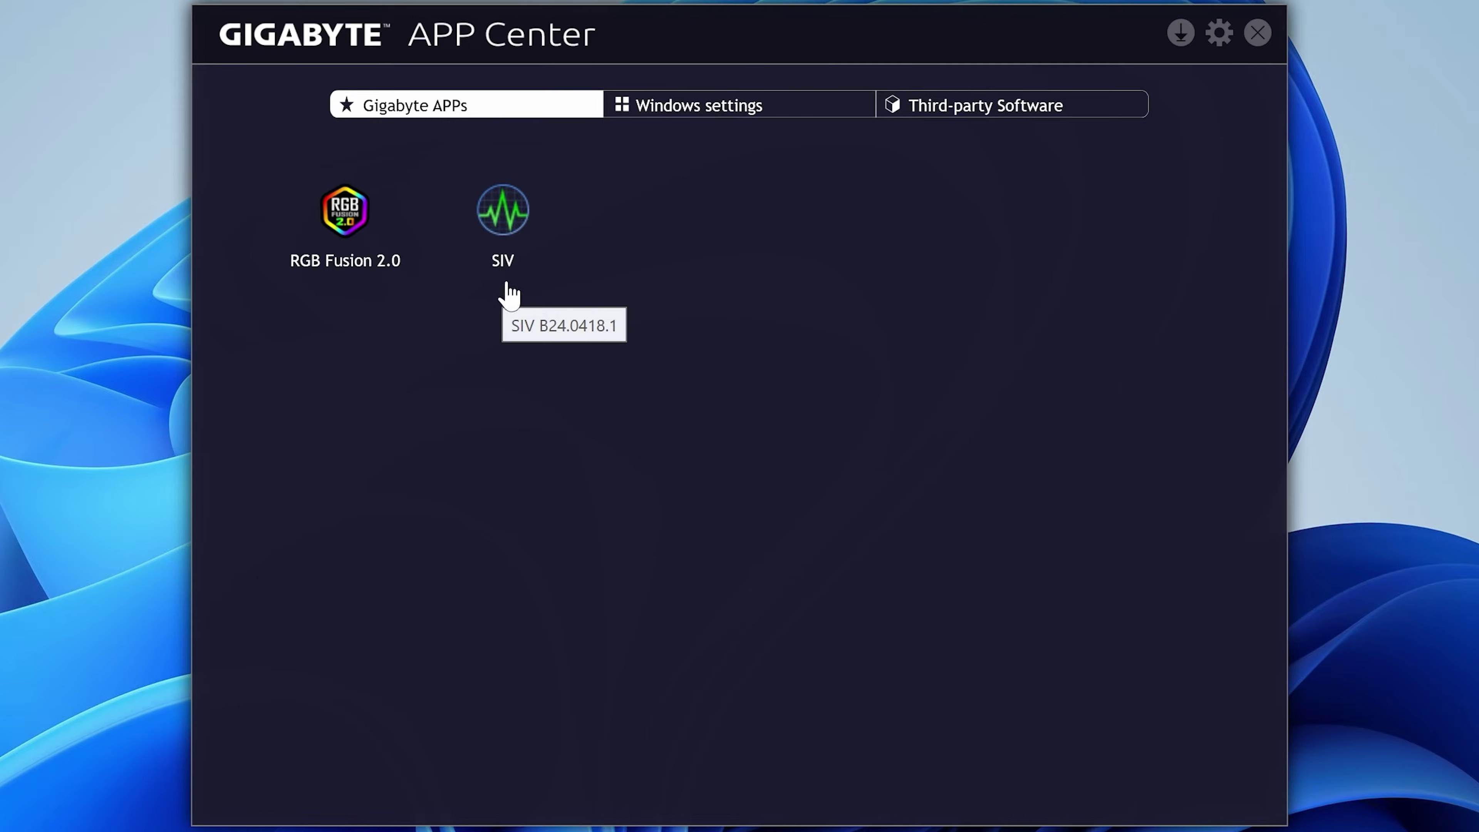
pyautogui.click(502, 216)
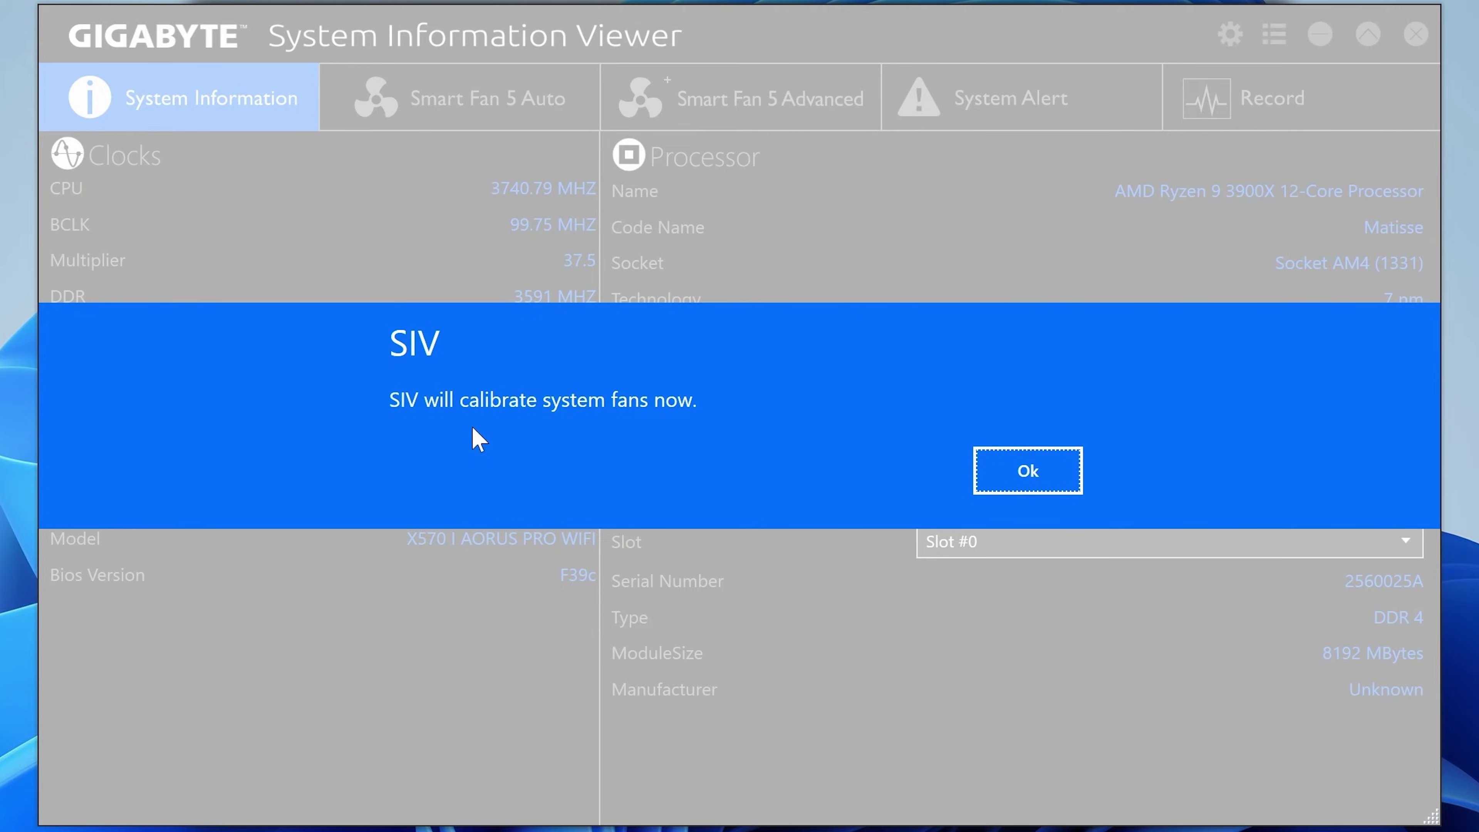
pyautogui.click(1026, 473)
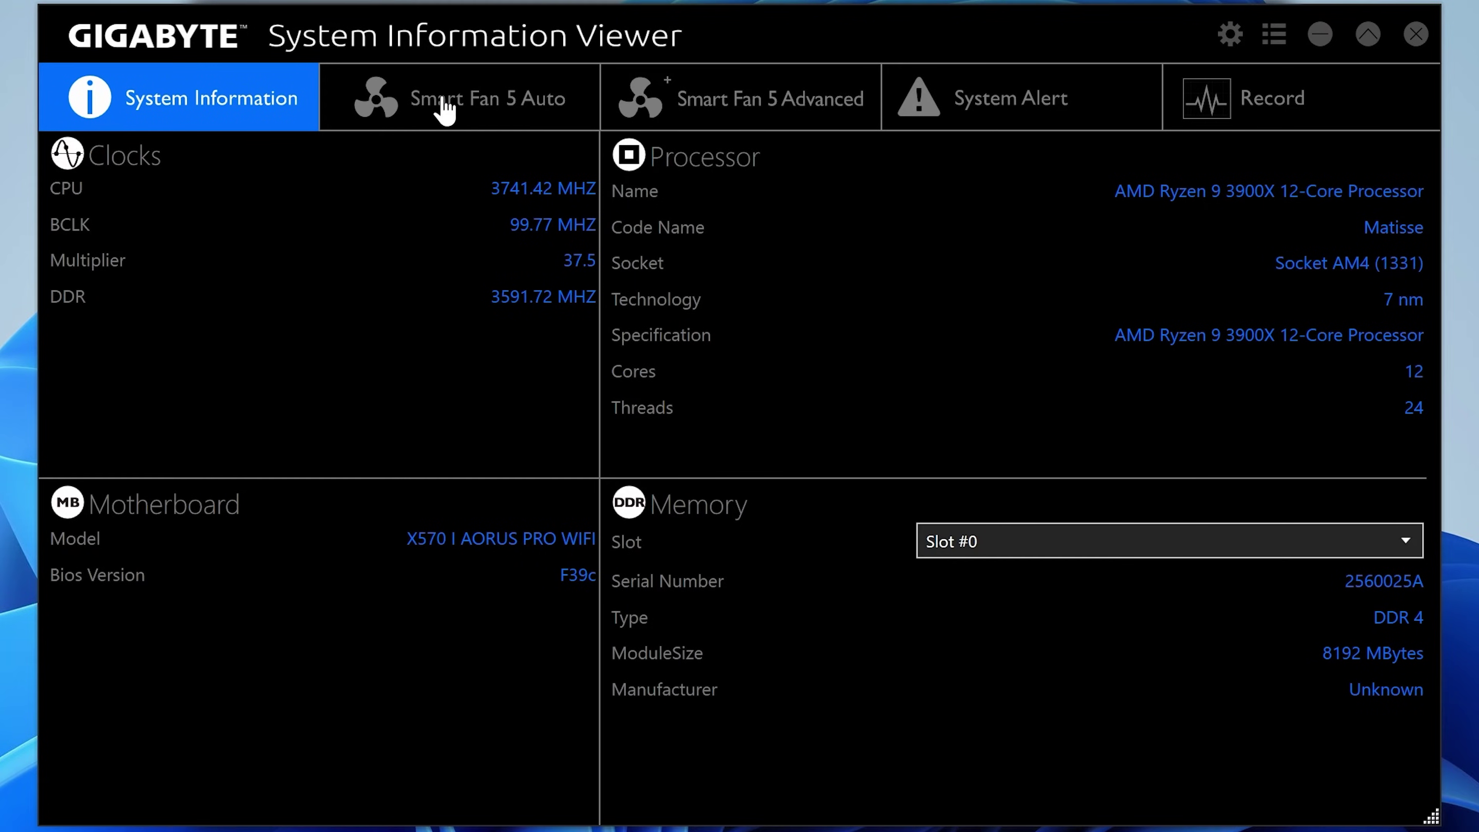
# - Try the Quiet, Standard, Performance and Full Speed presets in Smart Fan 5 Auto, finishing with Quiet selected
pyautogui.click(446, 117)
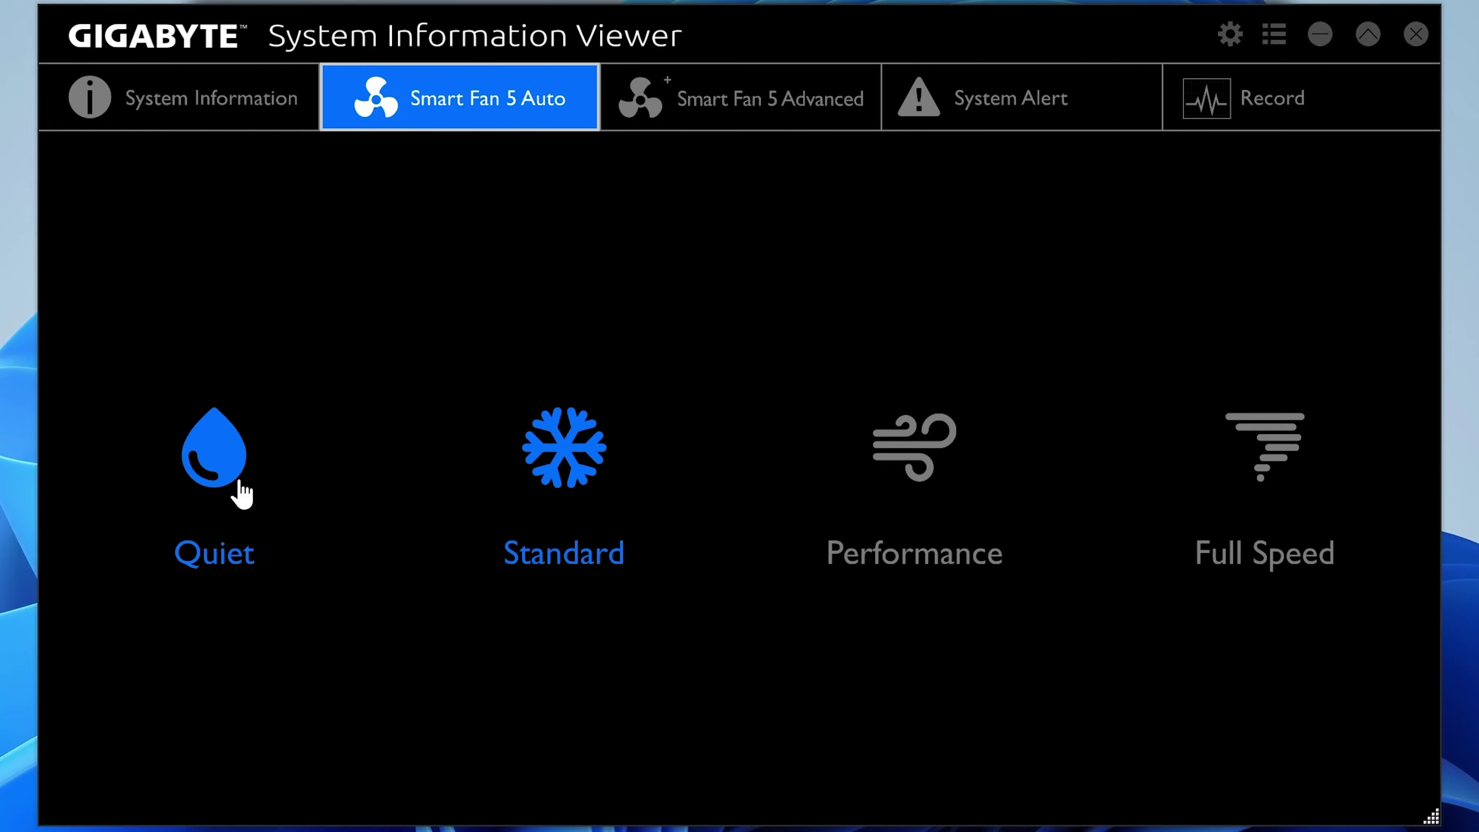
pyautogui.click(220, 475)
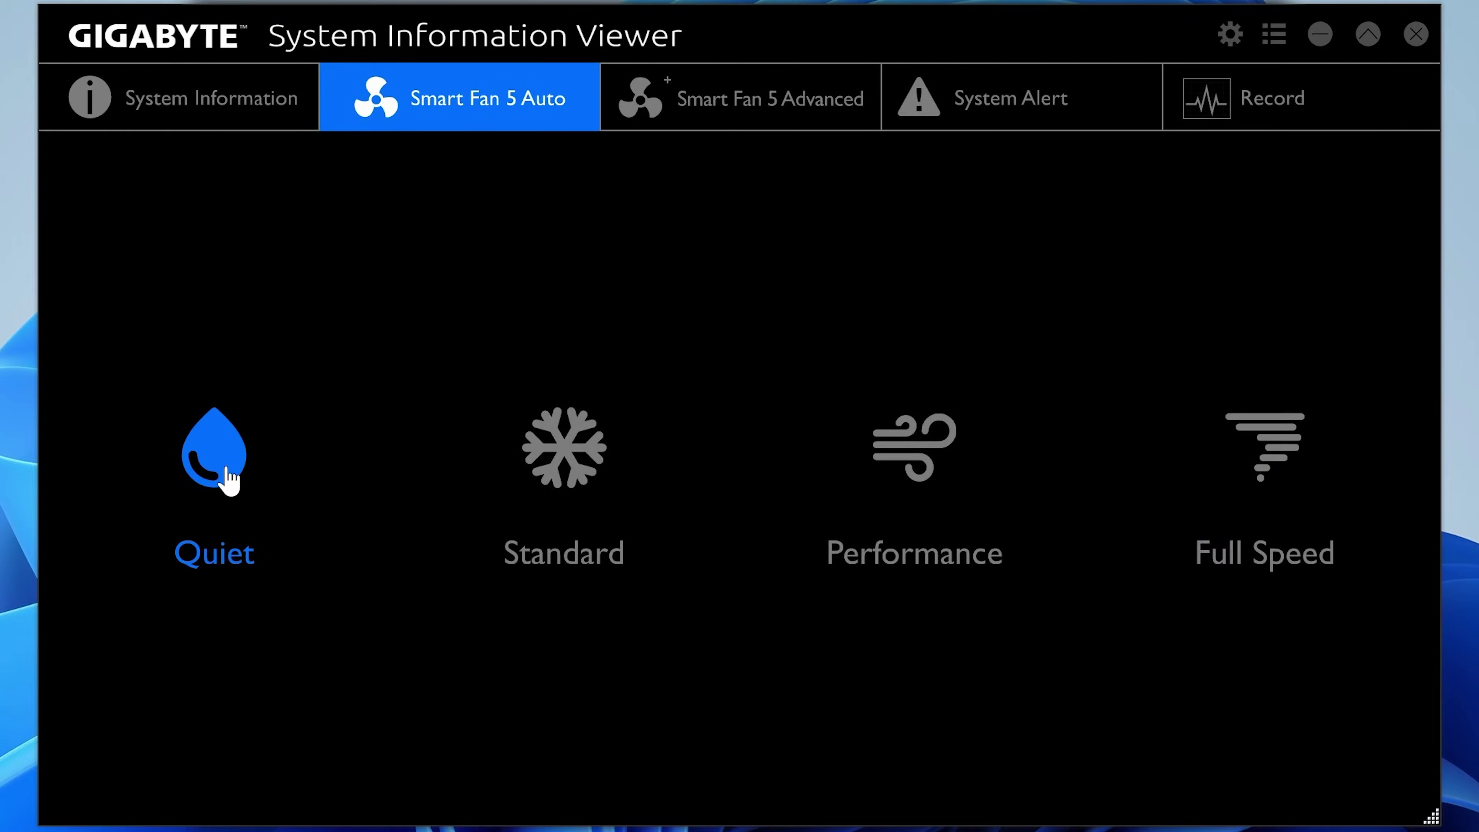
pyautogui.click(583, 469)
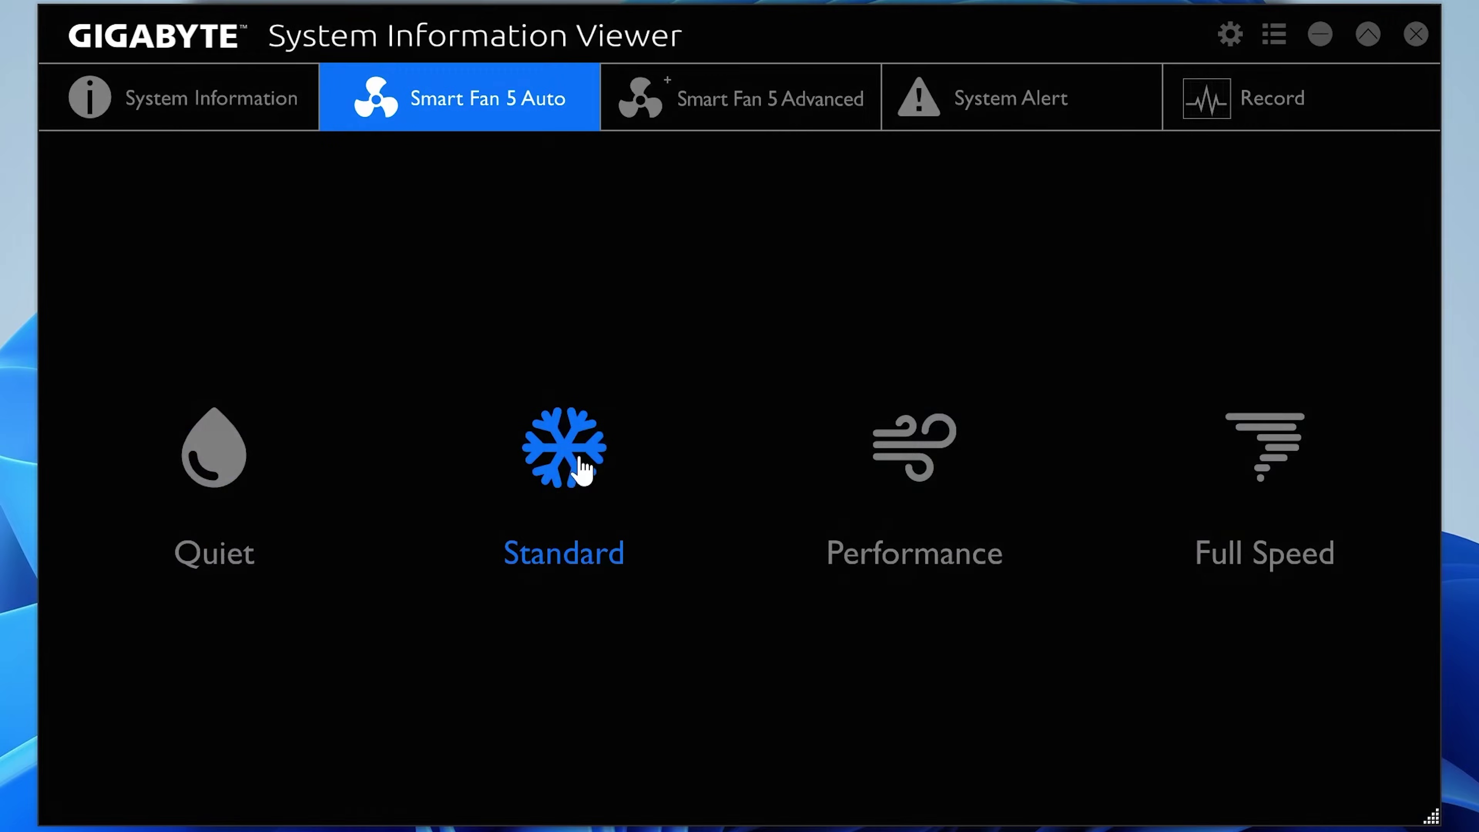
pyautogui.click(906, 458)
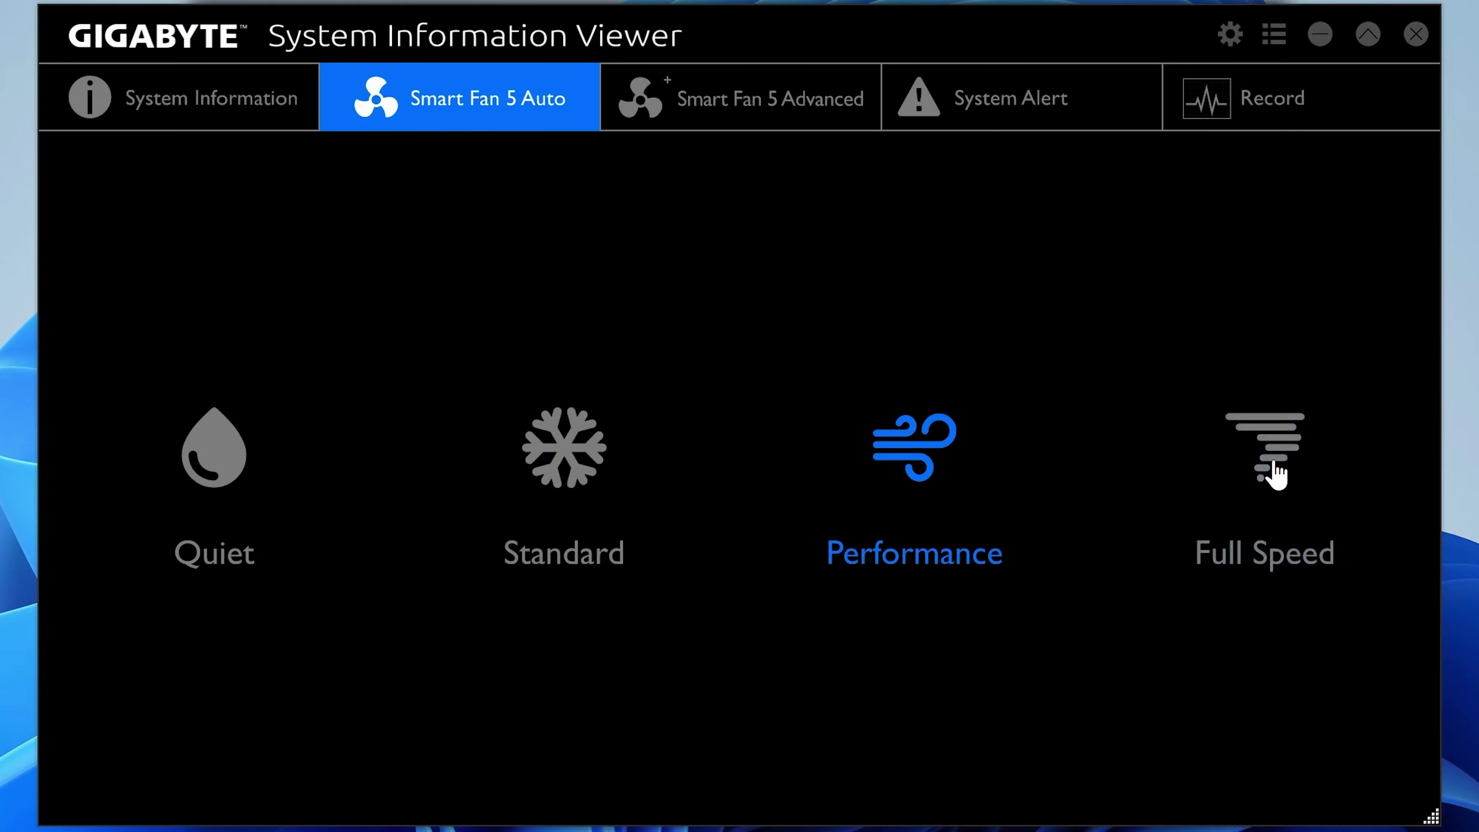
pyautogui.click(1275, 475)
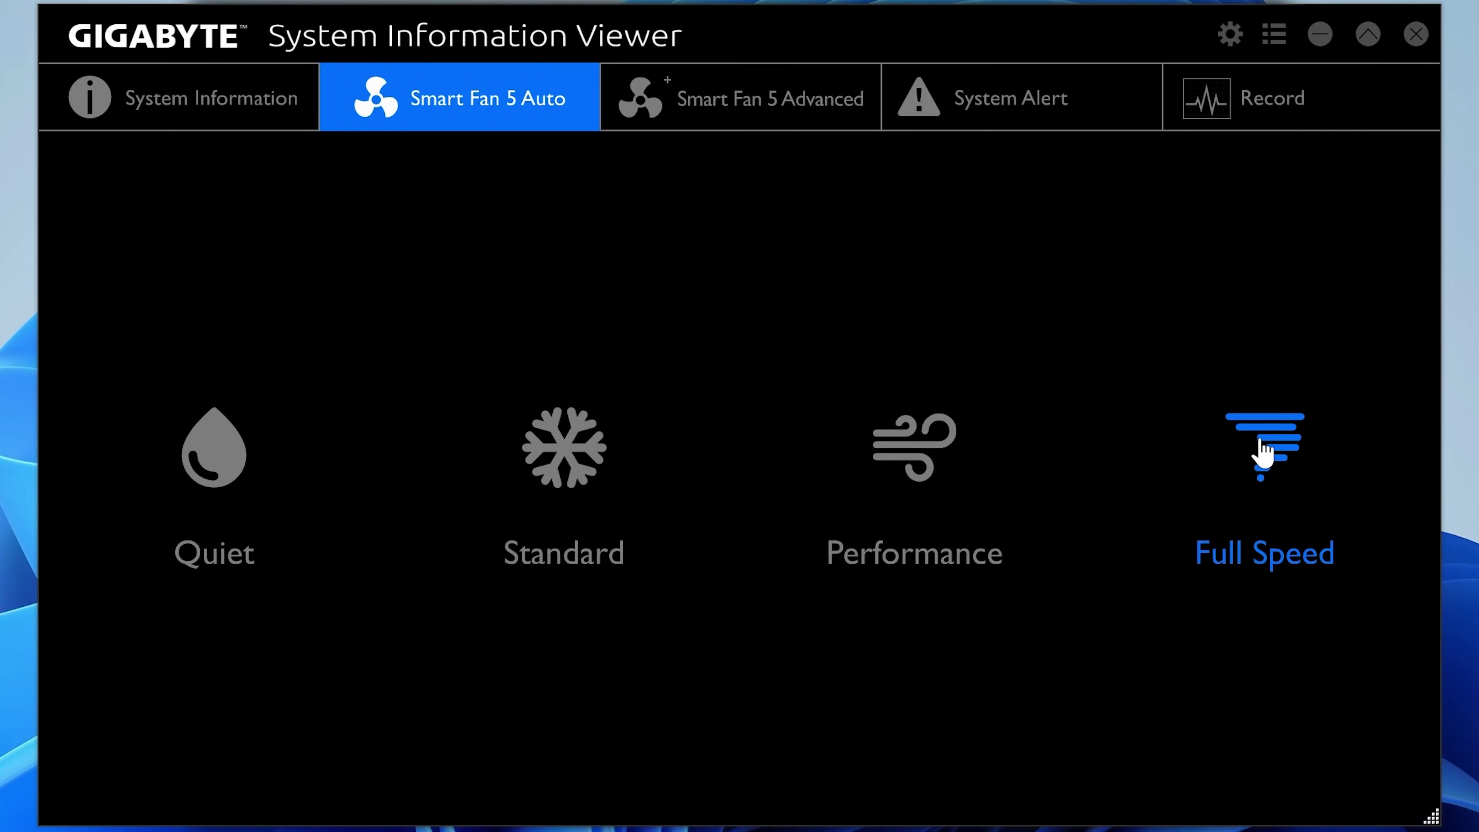
pyautogui.click(231, 473)
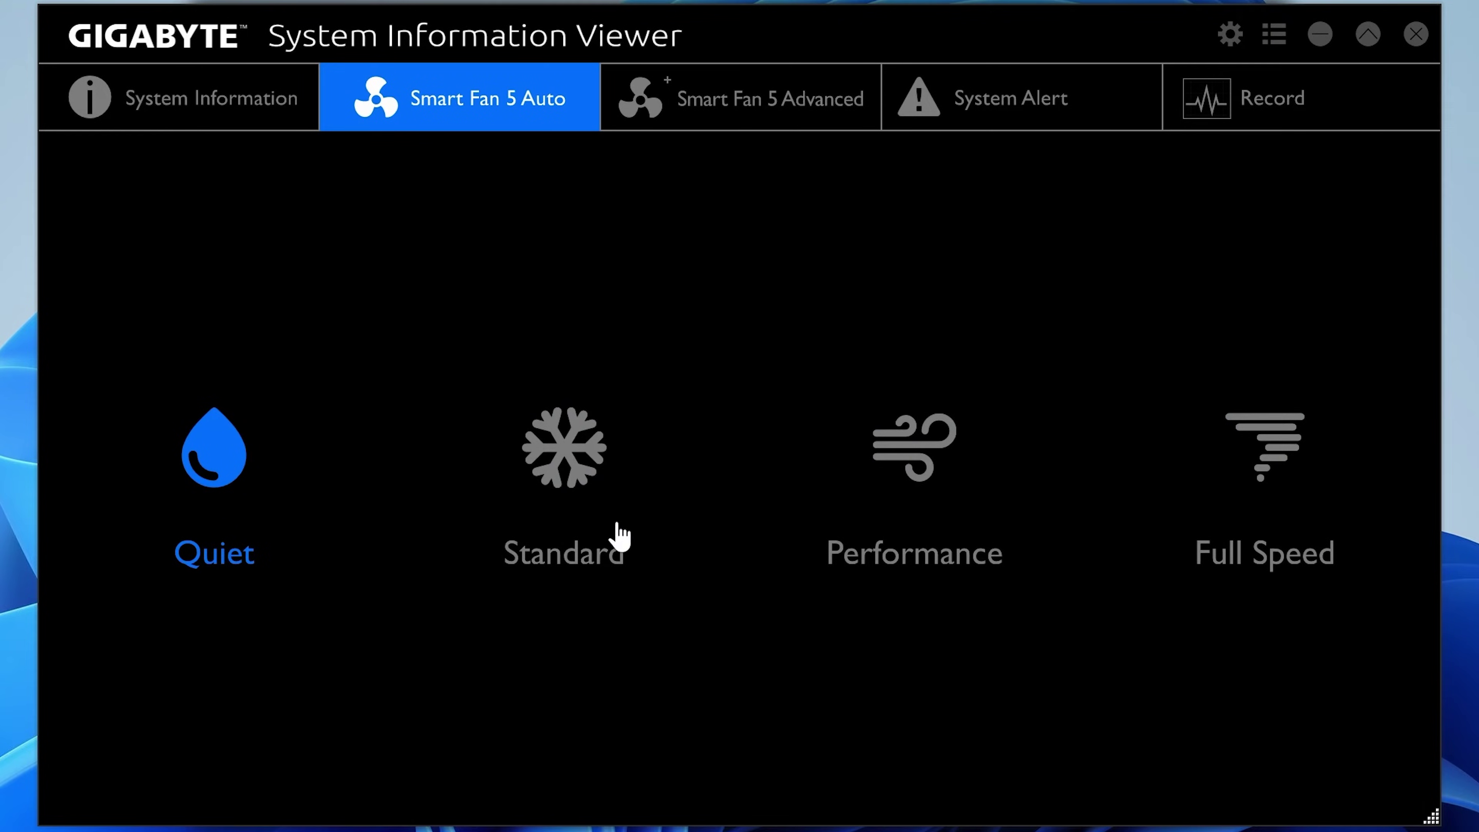
# - In Smart Fan 5 Advanced, assign the System 1 fan to the Front Fan location
pyautogui.click(739, 110)
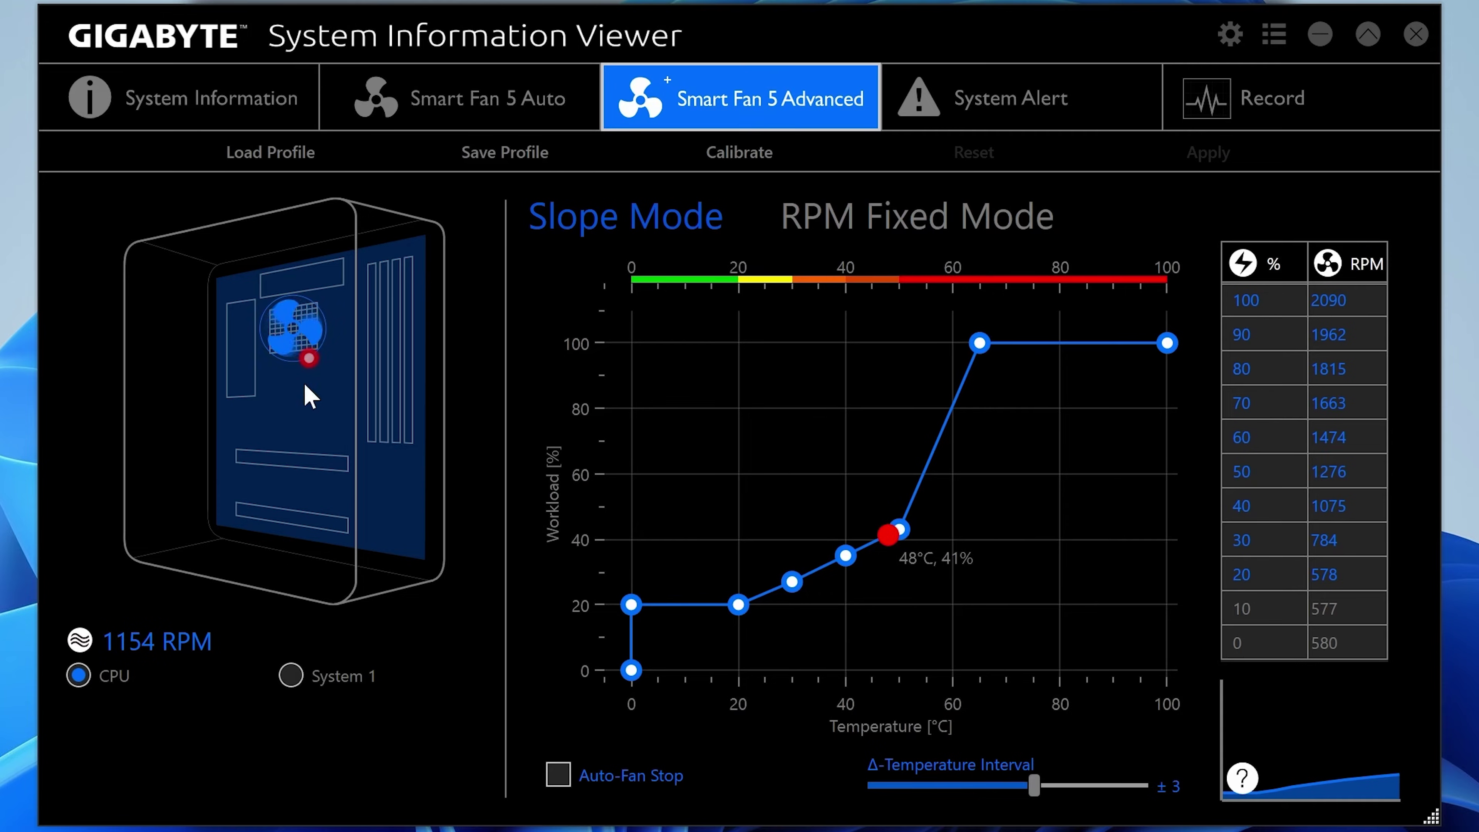
pyautogui.click(294, 677)
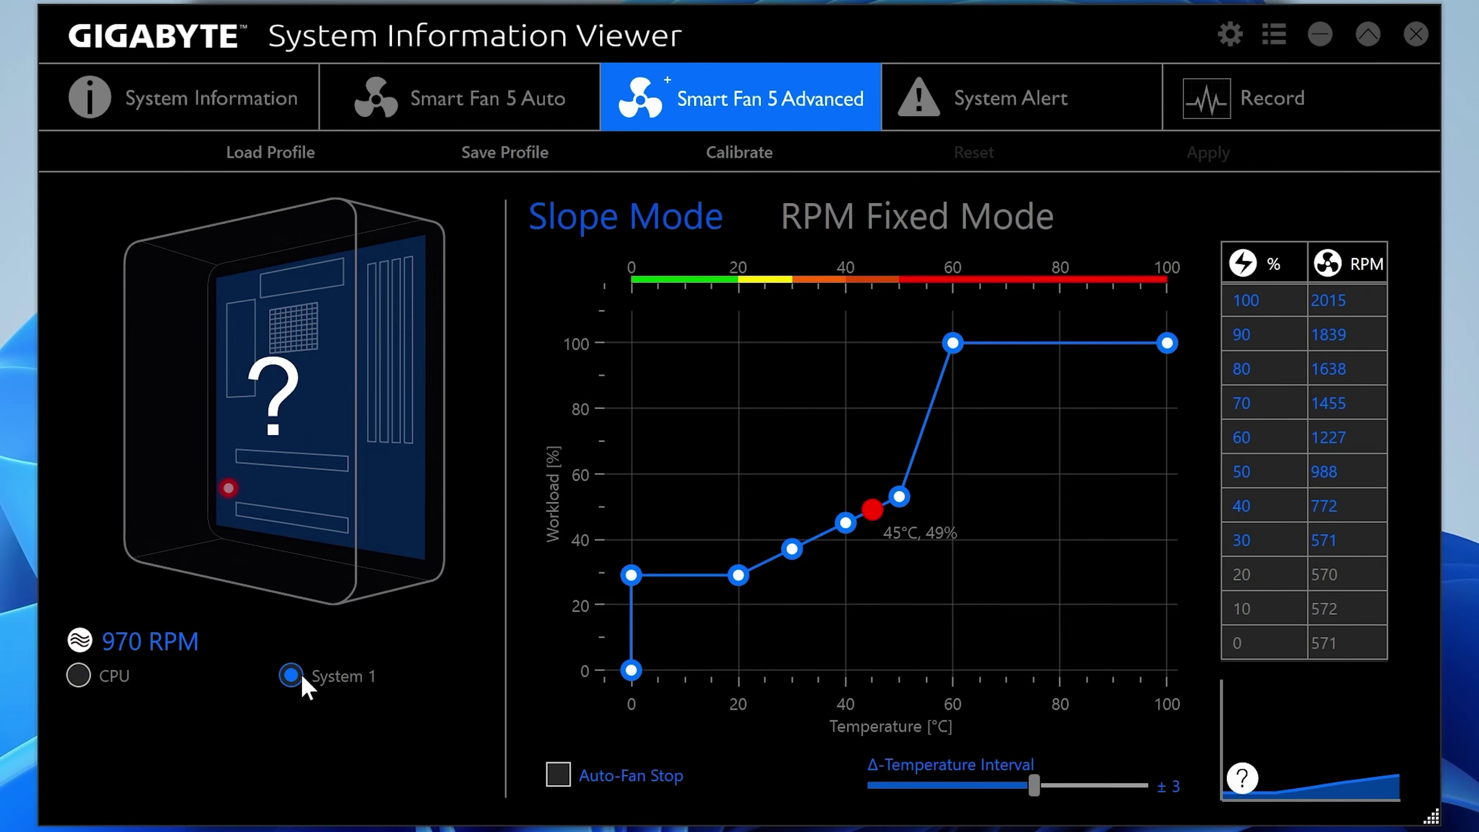
pyautogui.click(273, 384)
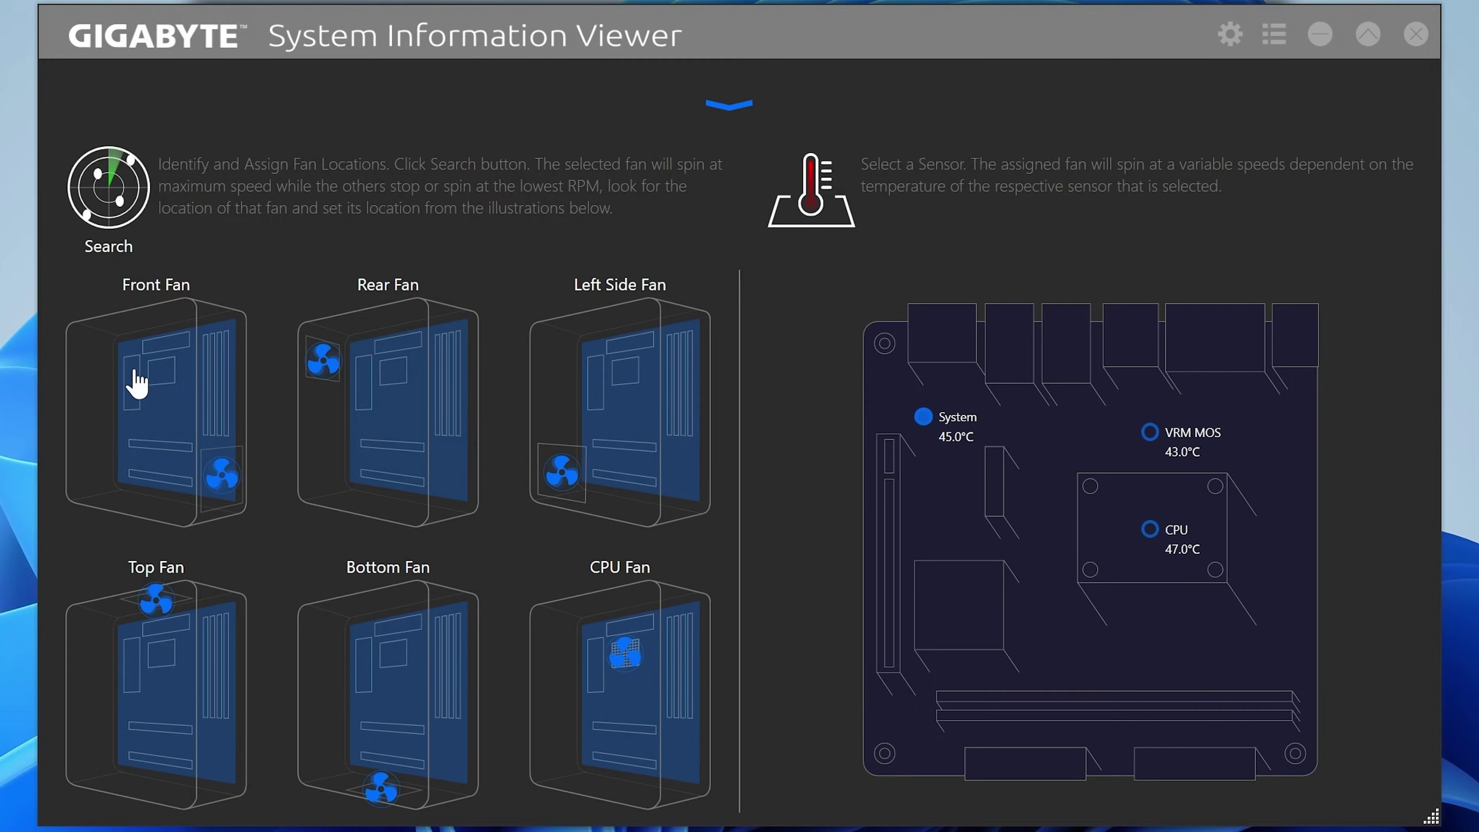
pyautogui.click(171, 466)
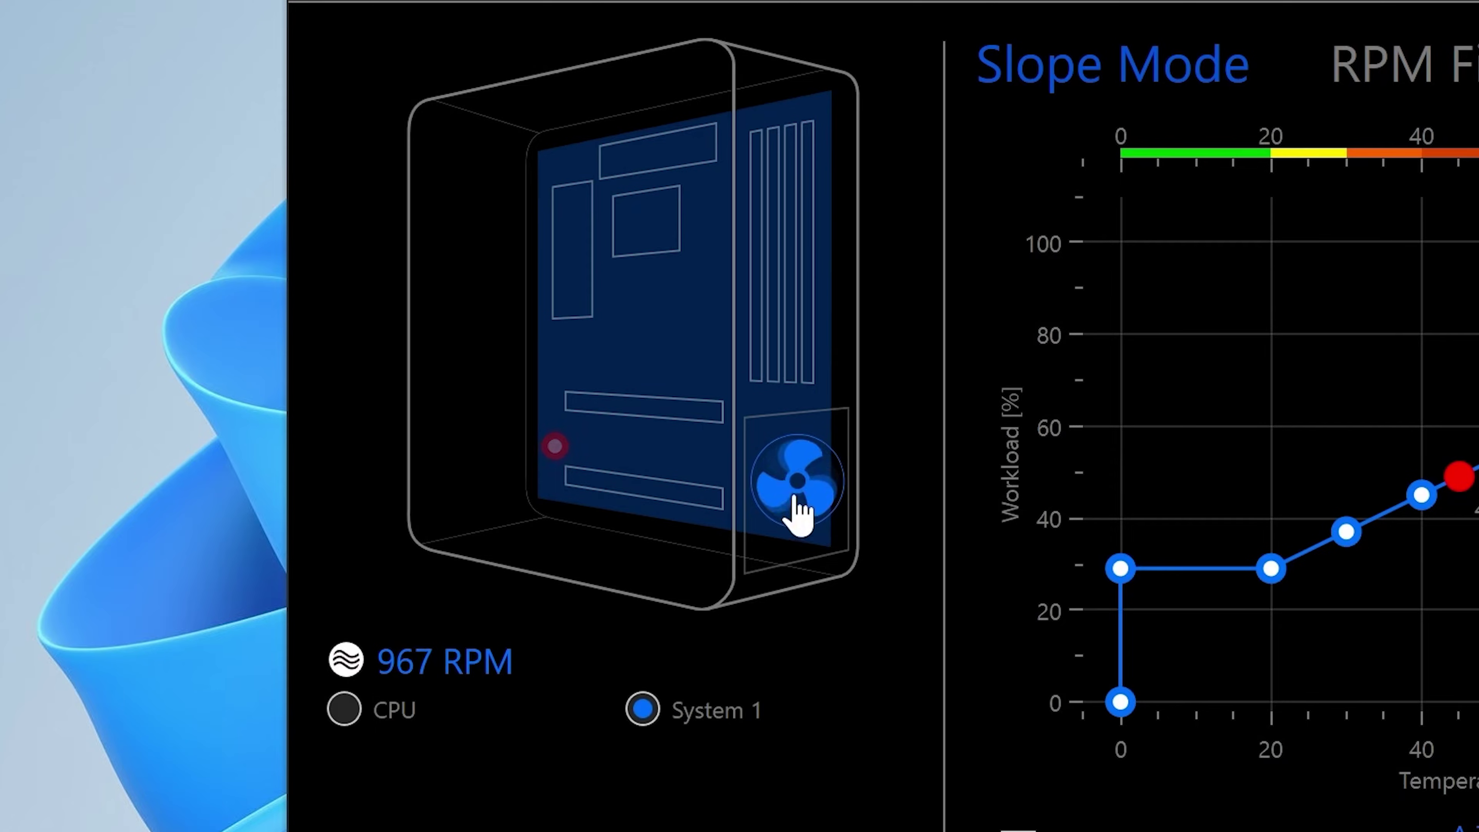
# - Shift the upper bend points of the CPU fan's Slope Mode curve to about 70 °C at 100% and 60 °C at 52%
pyautogui.click(374, 710)
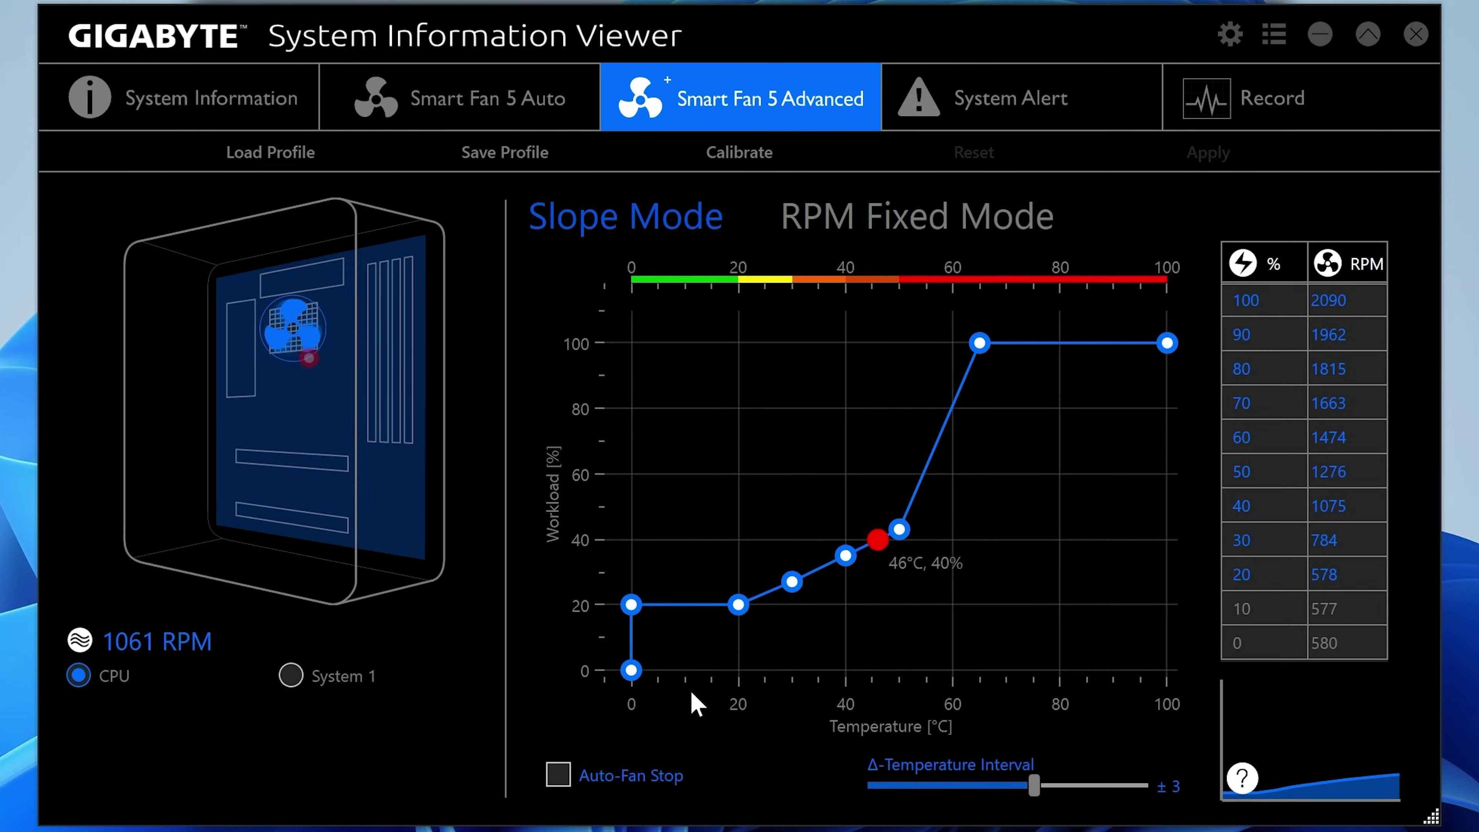
pyautogui.moveTo(562, 784)
pyautogui.moveTo(937, 780)
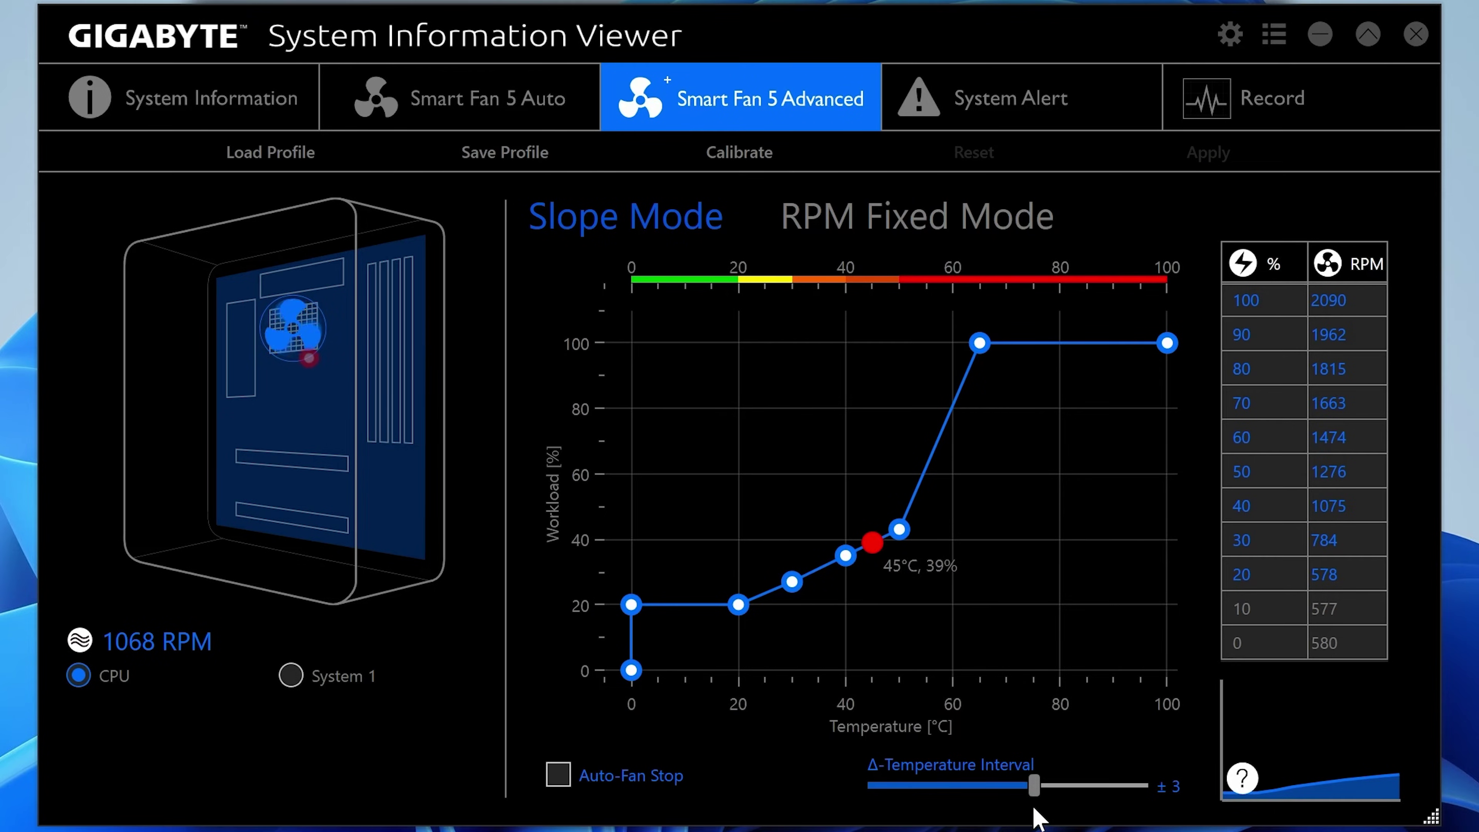
pyautogui.moveTo(1178, 810)
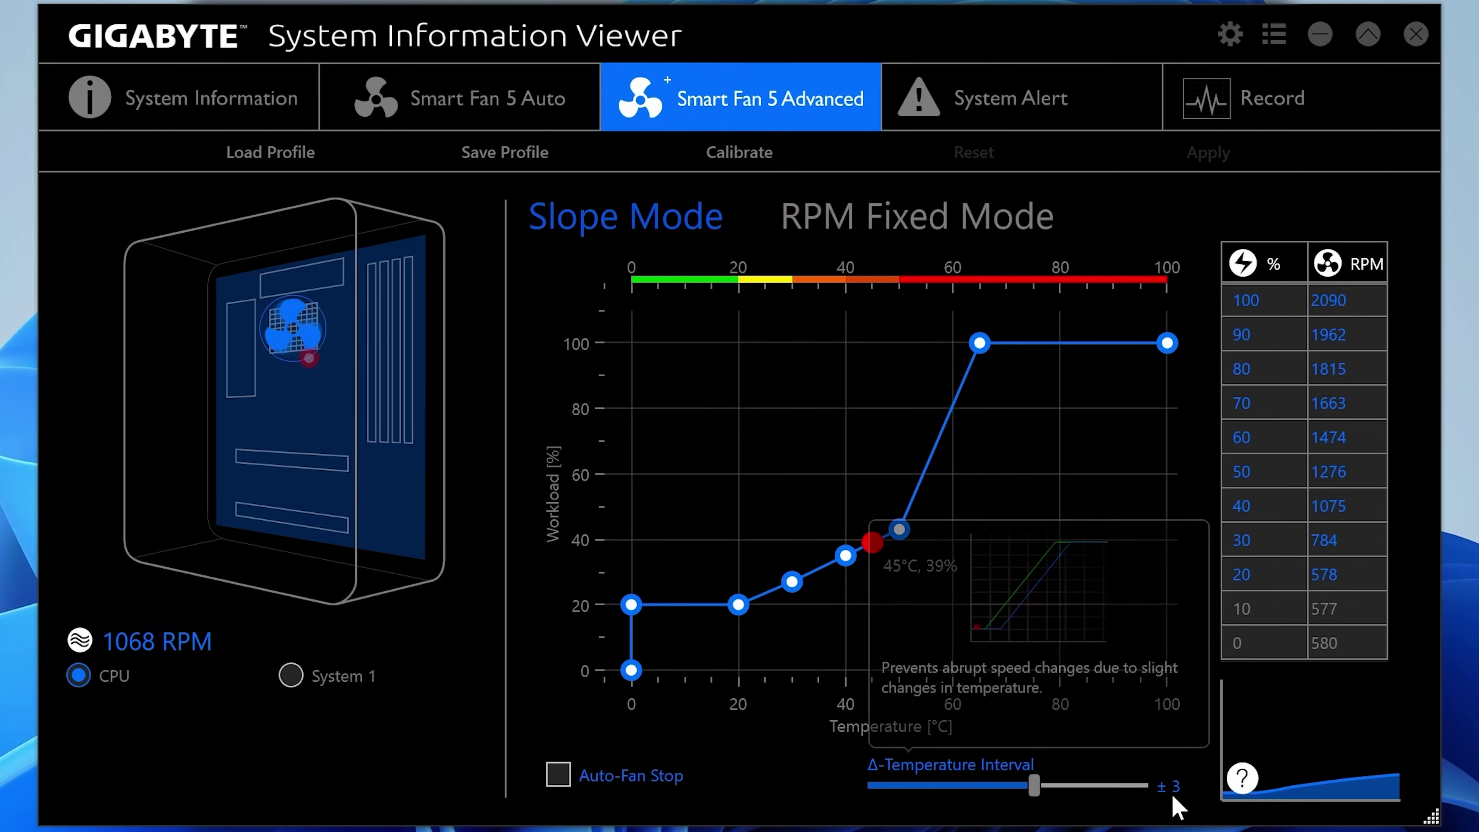
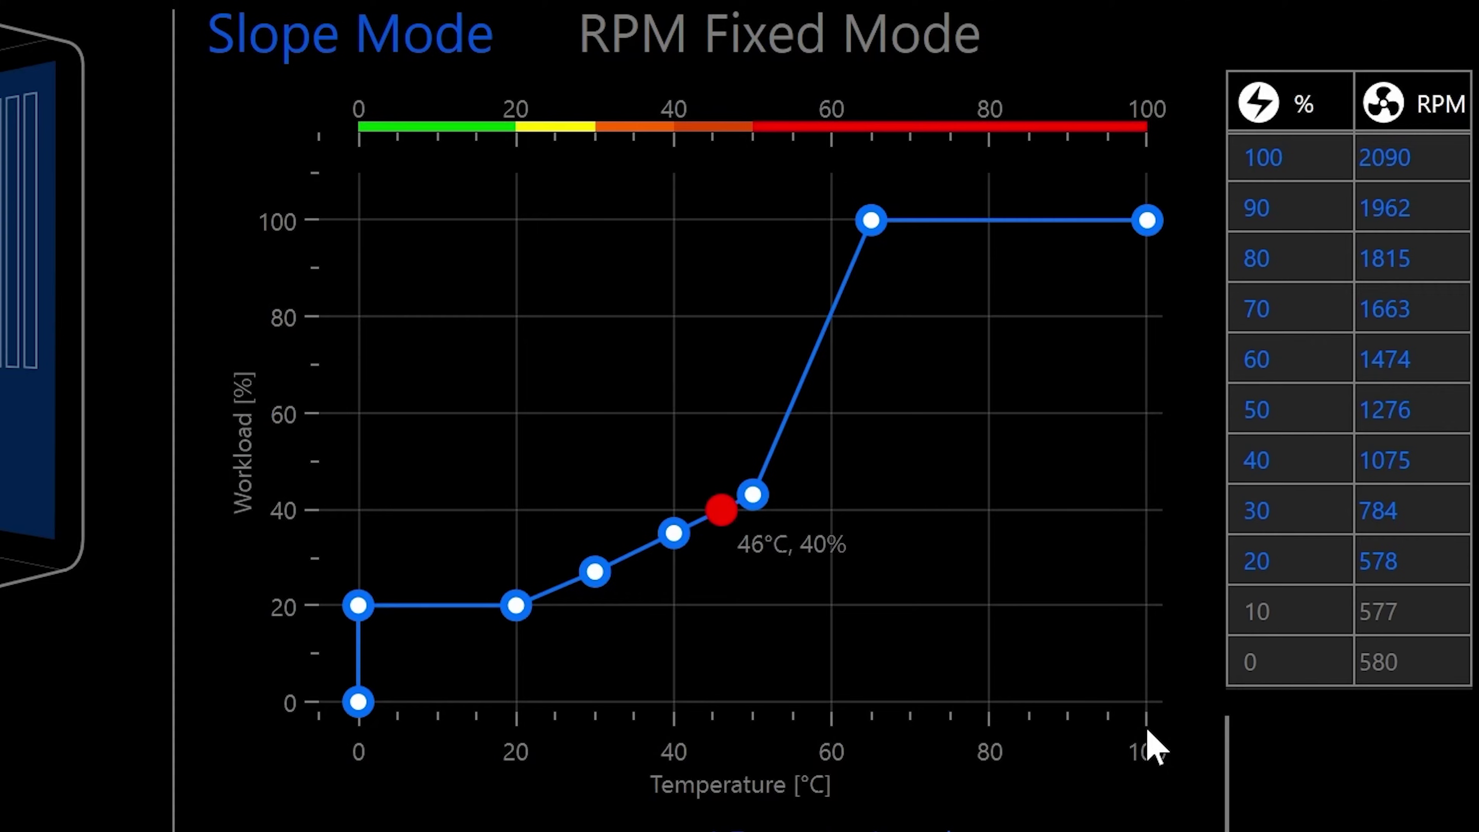
pyautogui.moveTo(1148, 221)
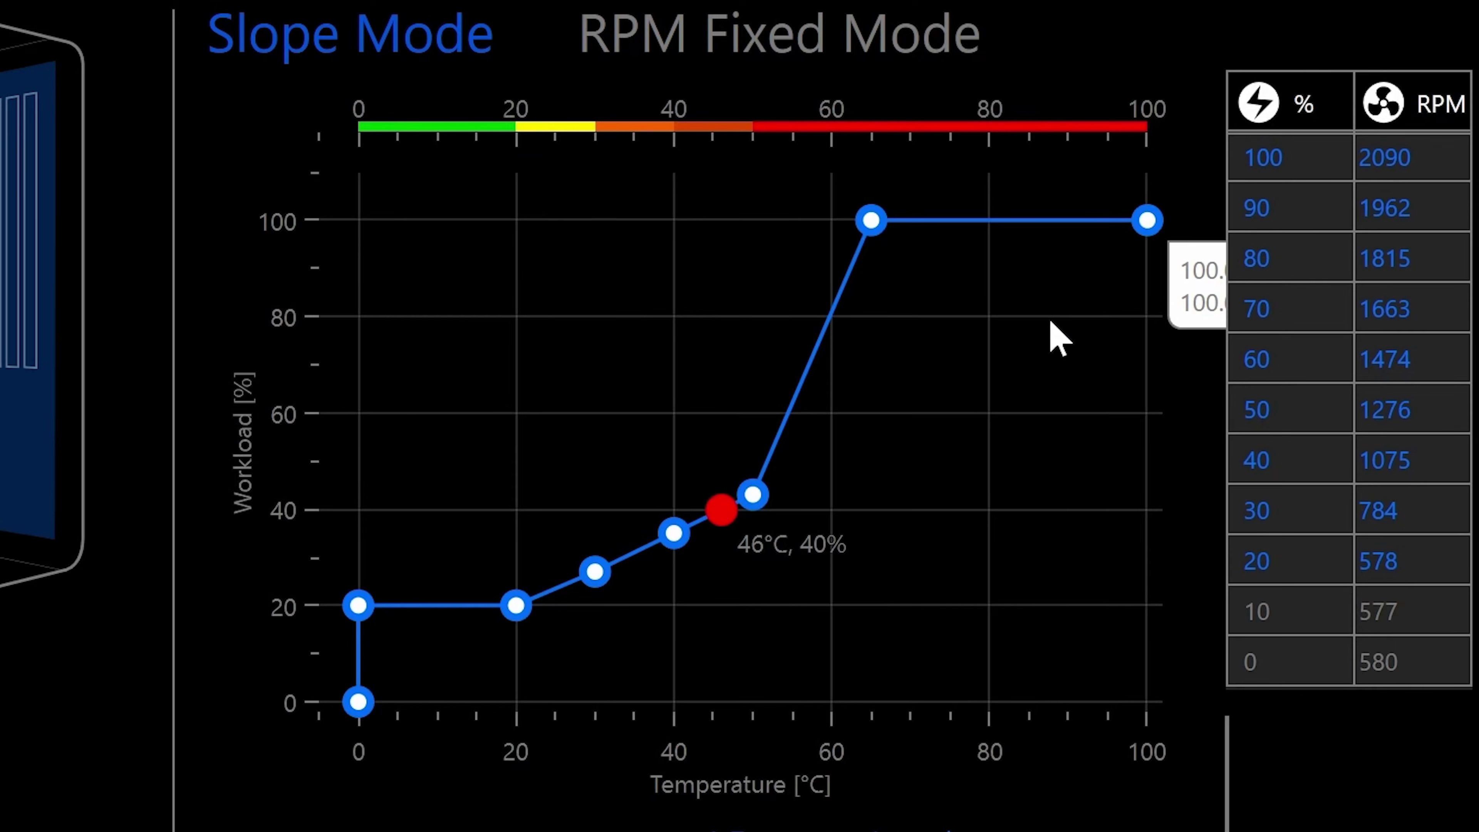
pyautogui.moveTo(882, 227)
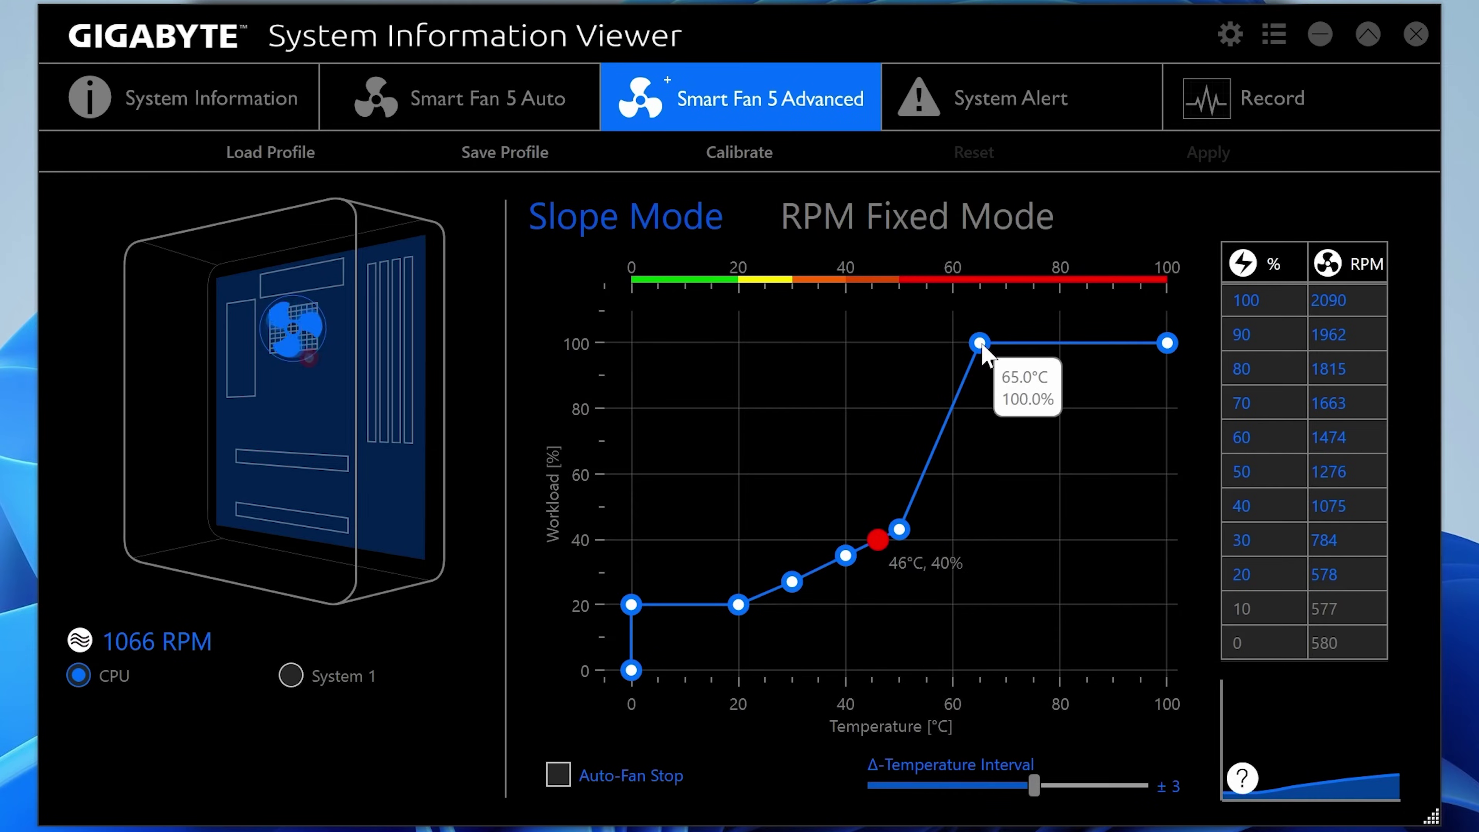
pyautogui.moveTo(980, 344)
pyautogui.mouseDown()
pyautogui.moveTo(991, 423)
pyautogui.moveTo(995, 348)
pyautogui.moveTo(1015, 542)
pyautogui.moveTo(1018, 346)
pyautogui.moveTo(1102, 342)
pyautogui.moveTo(962, 372)
pyautogui.moveTo(1005, 366)
pyautogui.mouseUp()
pyautogui.moveTo(1169, 345)
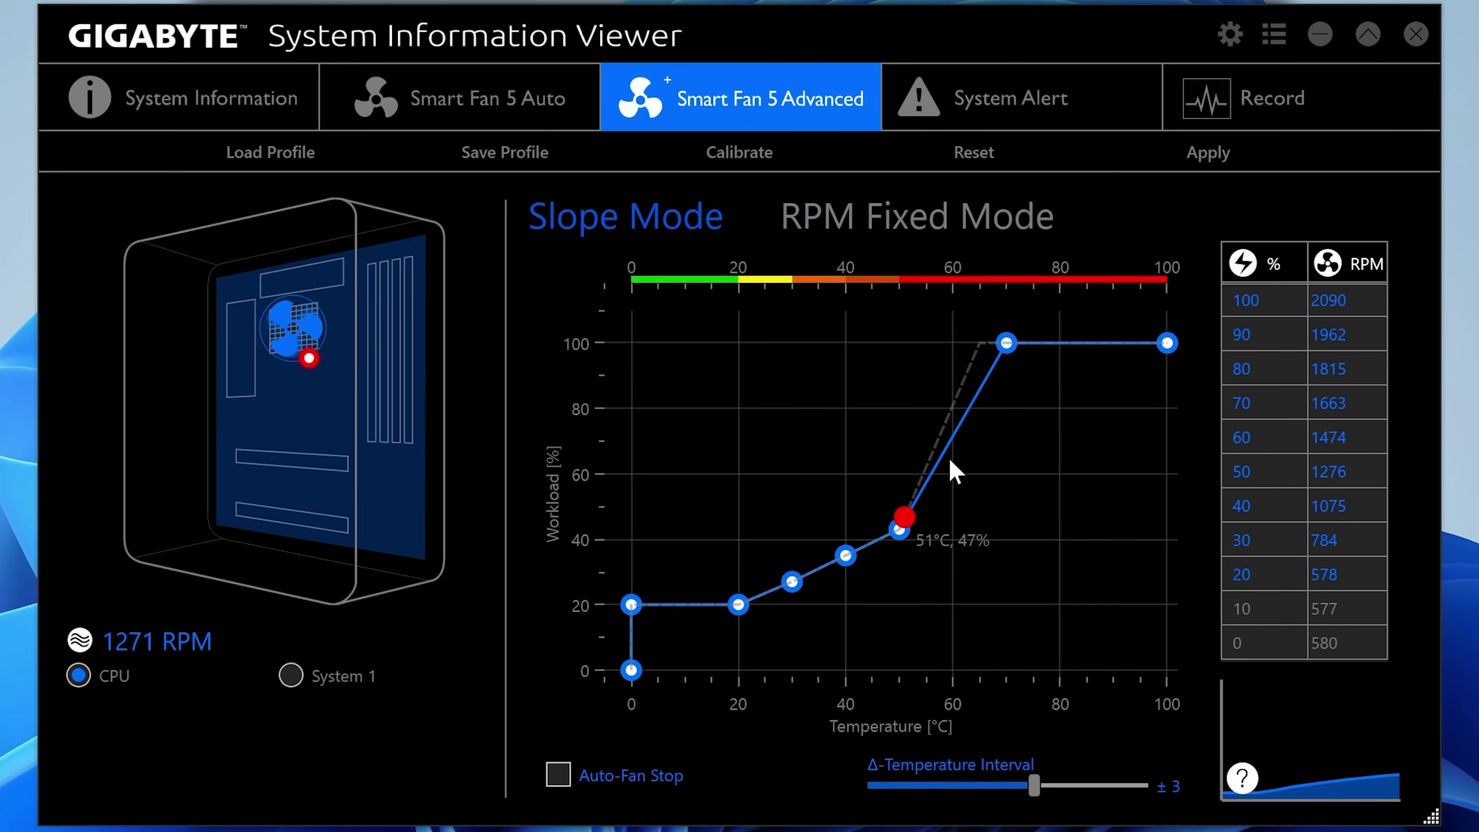
pyautogui.moveTo(891, 554)
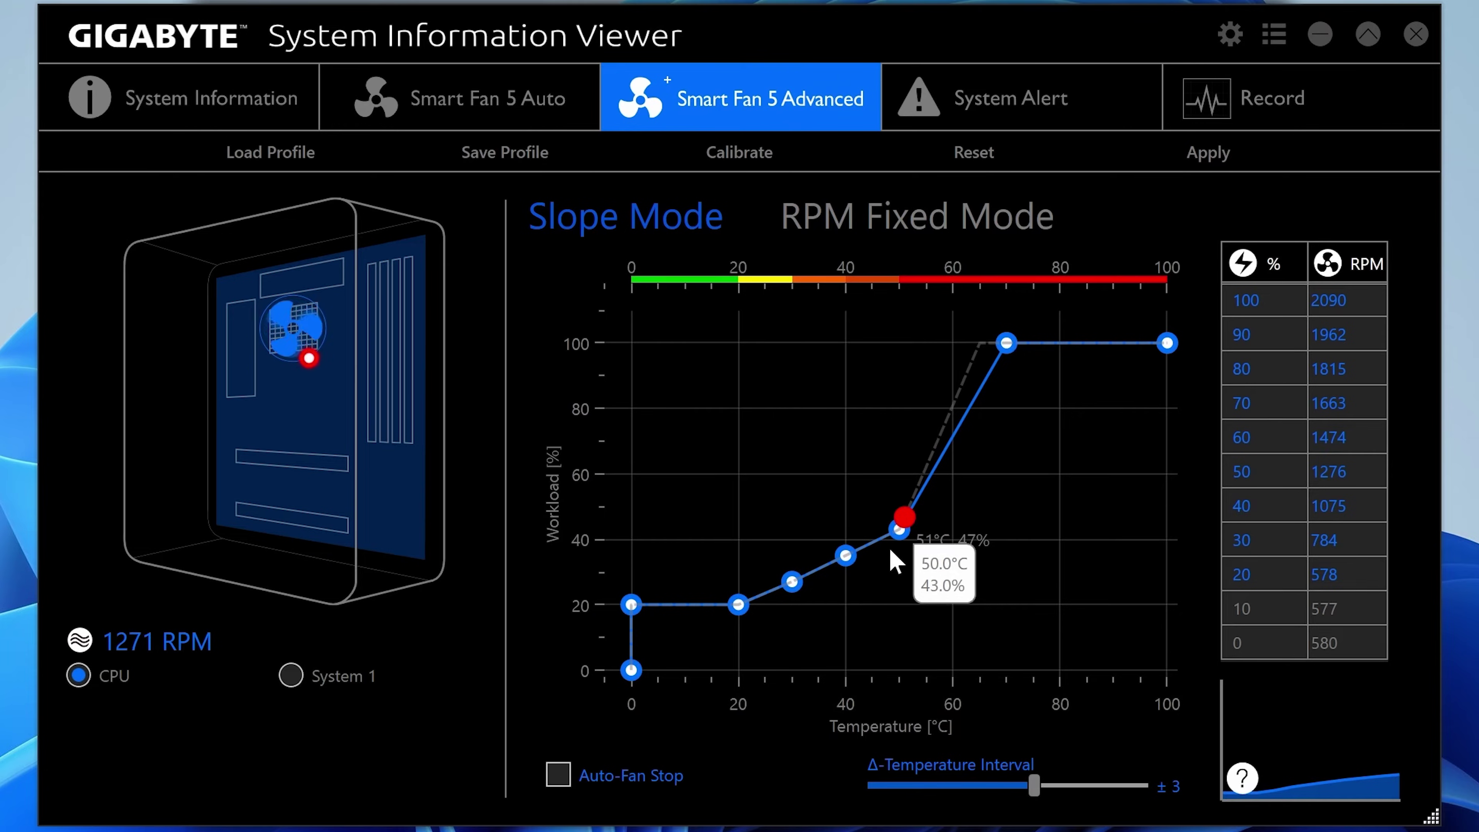
pyautogui.moveTo(900, 532); pyautogui.dragTo(953, 499)
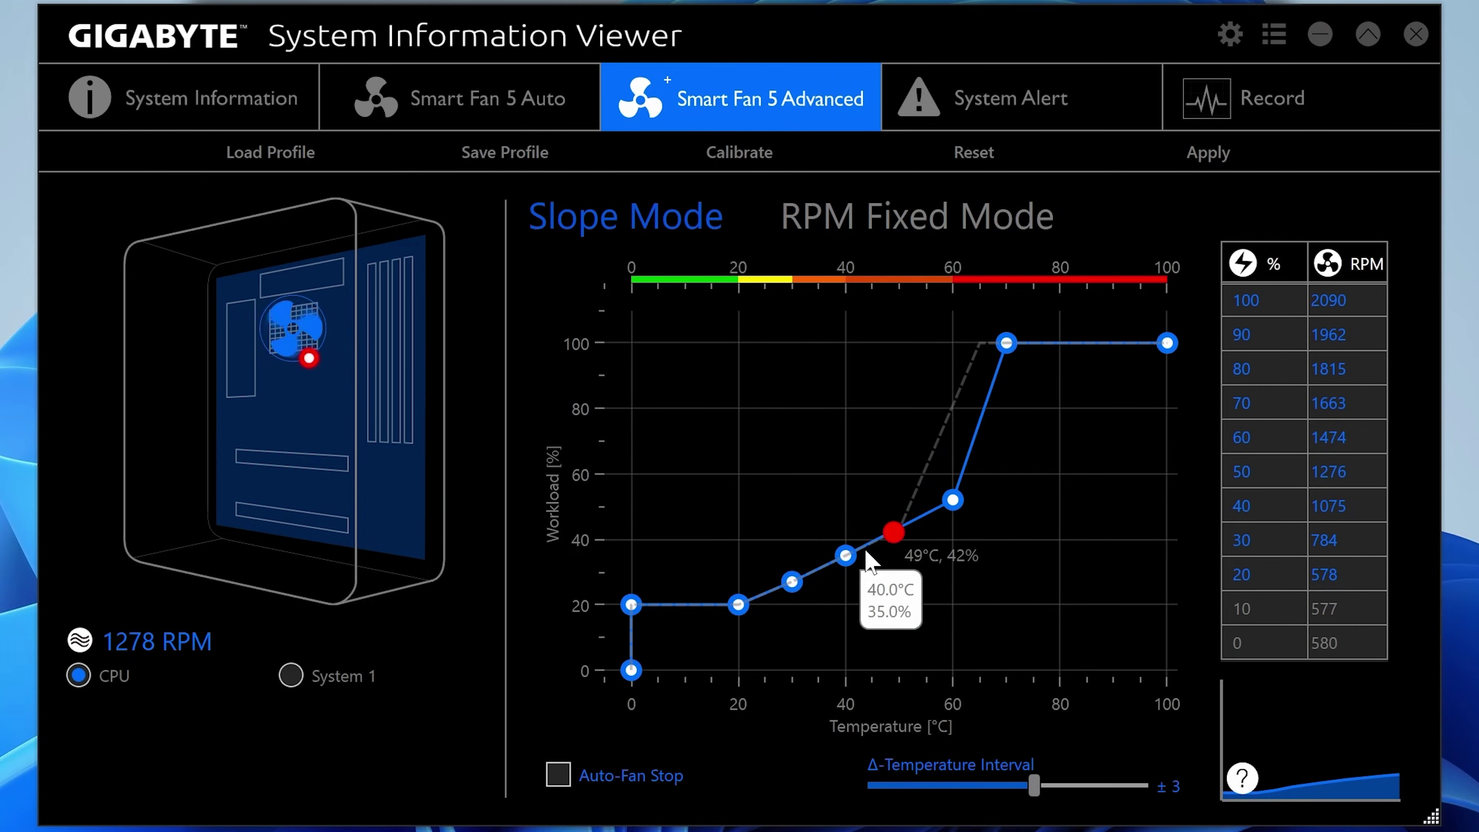
# - Move the CPU curve's middle points to about 50 °C at 34% and 36 °C at 24%, and raise its low-temperature section to 24%
pyautogui.moveTo(847, 556); pyautogui.dragTo(900, 559)
pyautogui.moveTo(791, 582); pyautogui.dragTo(824, 592)
pyautogui.moveTo(631, 605); pyautogui.dragTo(632, 565)
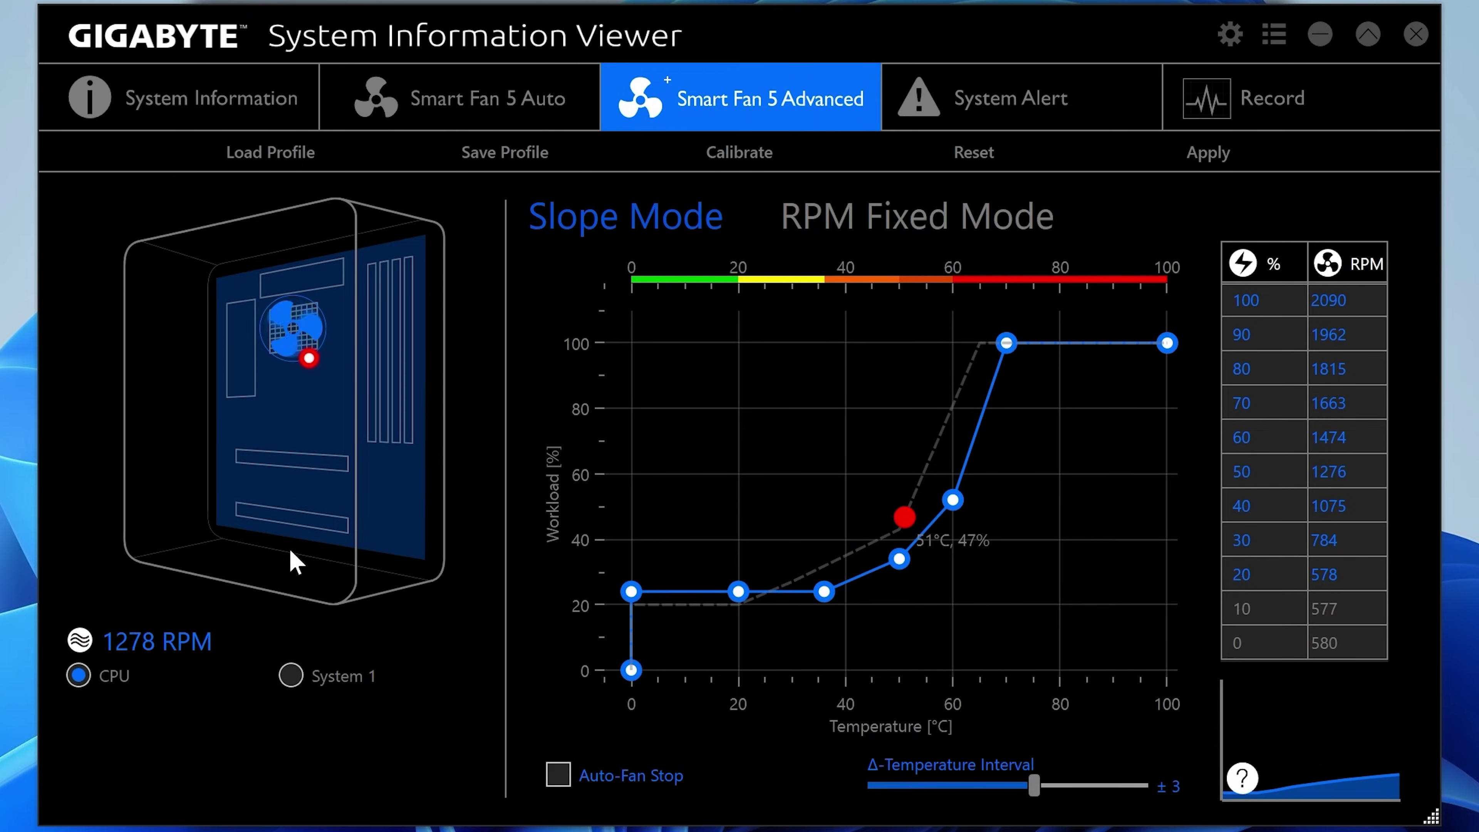
# - Raise the CPU curve to about 34% up to 36 °C, with points at about 48 °C, 42% and 60 °C, 56%
pyautogui.moveTo(821, 560)
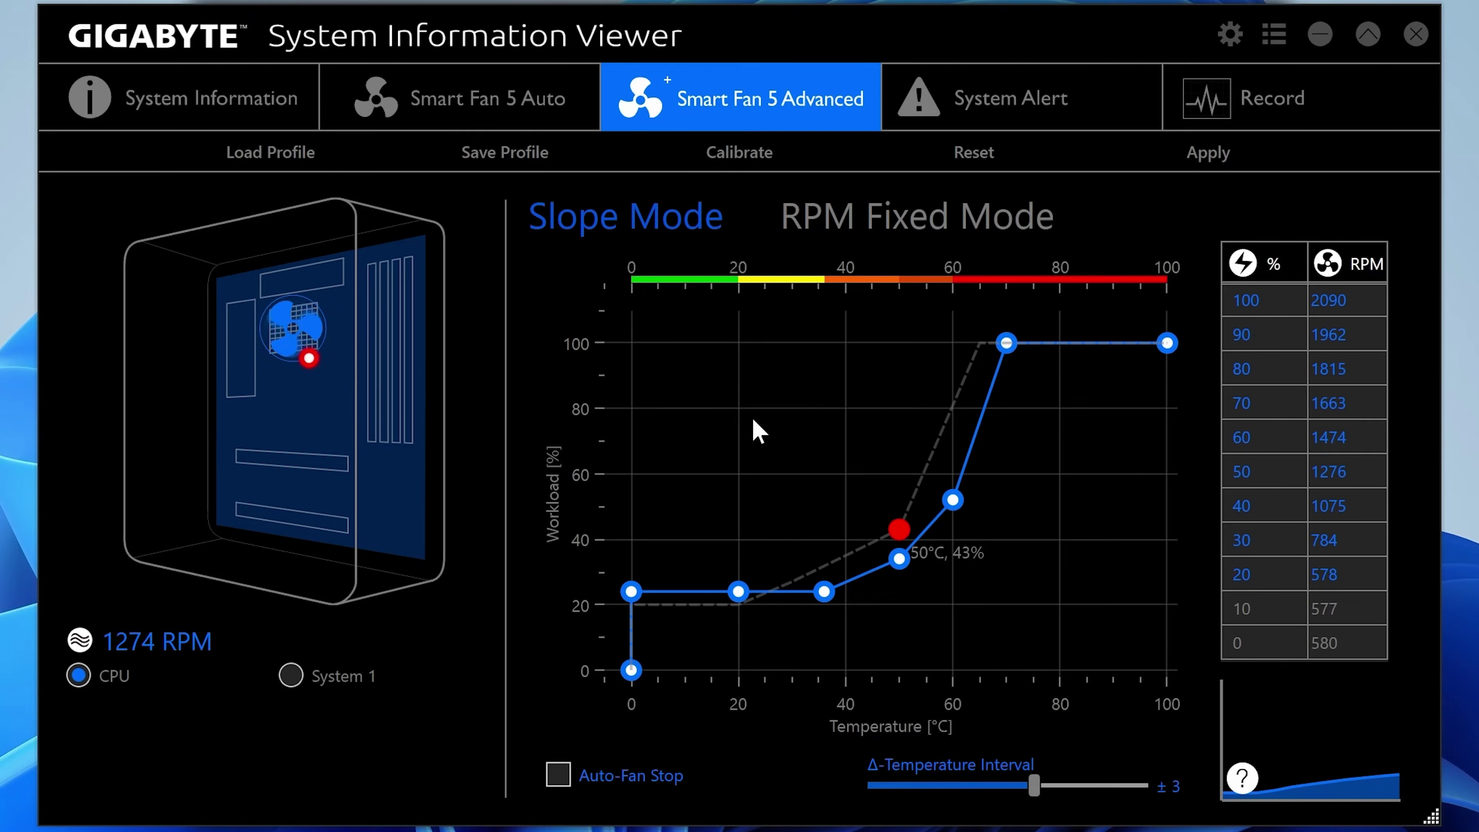
pyautogui.moveTo(627, 597)
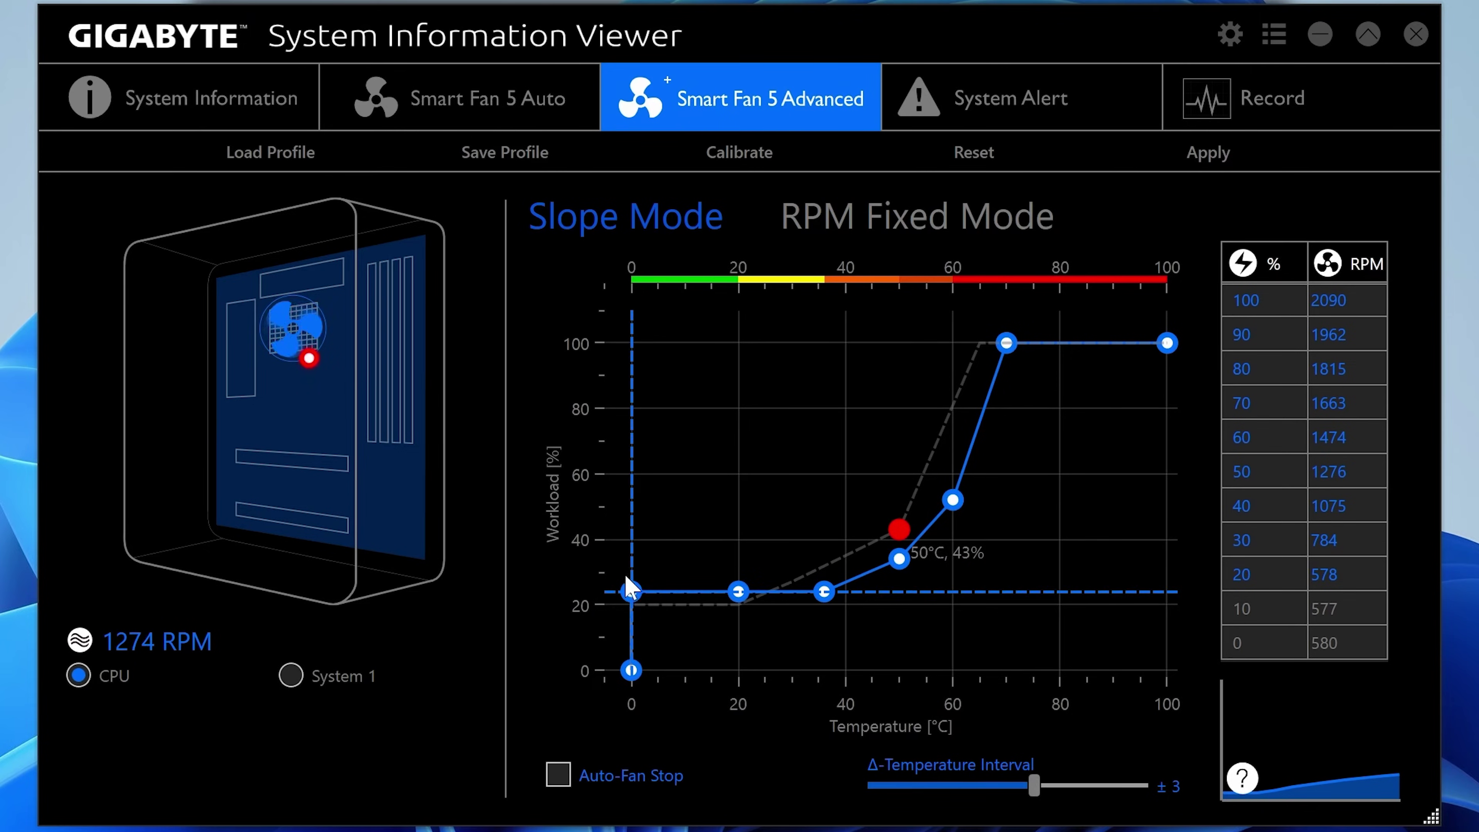
pyautogui.moveTo(824, 590); pyautogui.dragTo(887, 531)
pyautogui.moveTo(747, 590)
pyautogui.moveTo(739, 593); pyautogui.dragTo(729, 561)
pyautogui.moveTo(935, 539)
pyautogui.moveTo(964, 506); pyautogui.dragTo(969, 495)
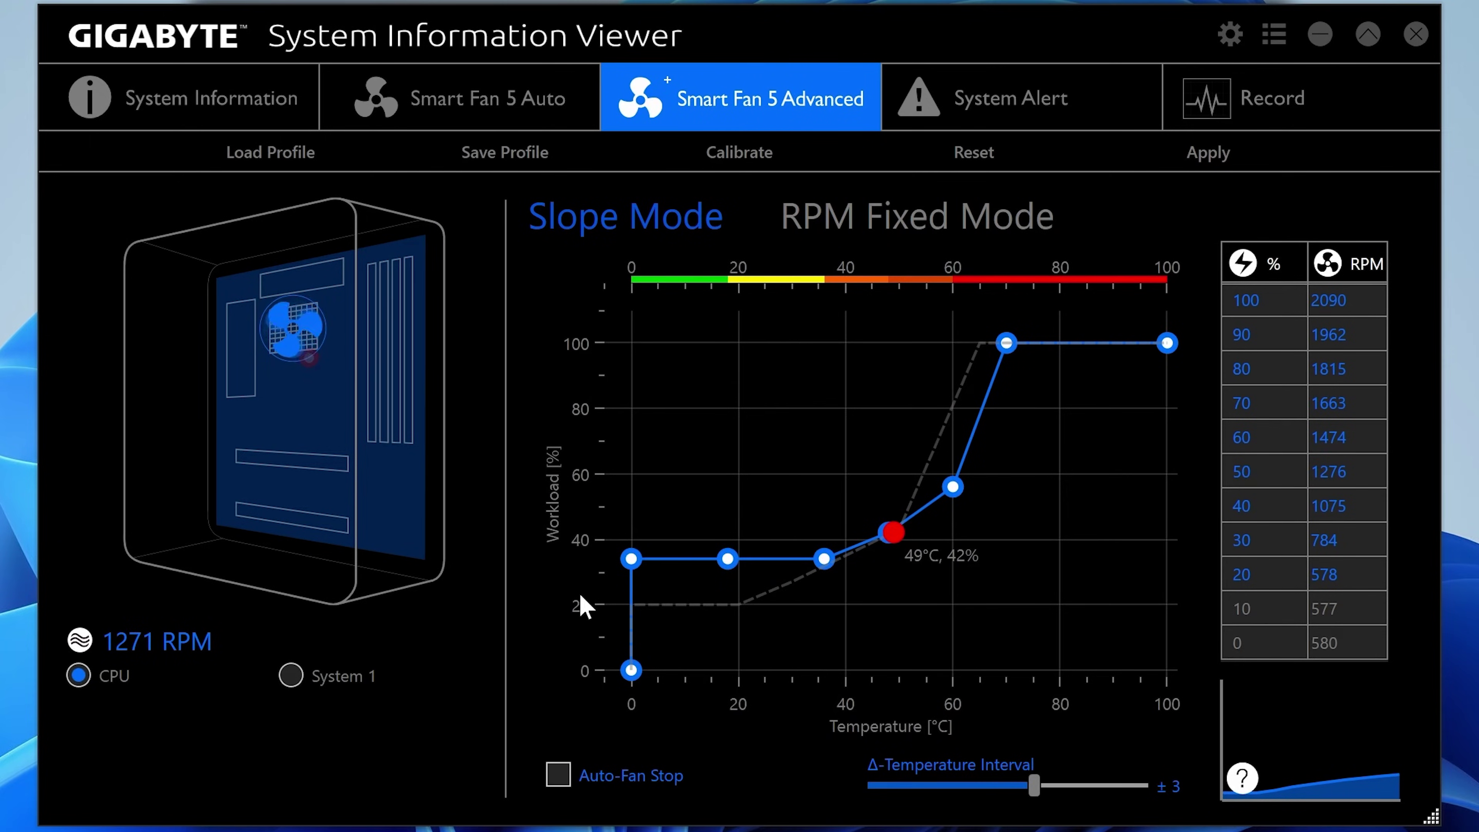
# - Lower the CPU curve to about 30% up to 20 °C, with points at about 34 °C, 34% and 50 °C, 40%, and apply it
pyautogui.moveTo(883, 536); pyautogui.dragTo(728, 578)
pyautogui.moveTo(631, 559); pyautogui.dragTo(635, 574)
pyautogui.moveTo(726, 574)
pyautogui.mouseDown()
pyautogui.moveTo(754, 574)
pyautogui.moveTo(747, 585)
pyautogui.moveTo(738, 573)
pyautogui.mouseUp()
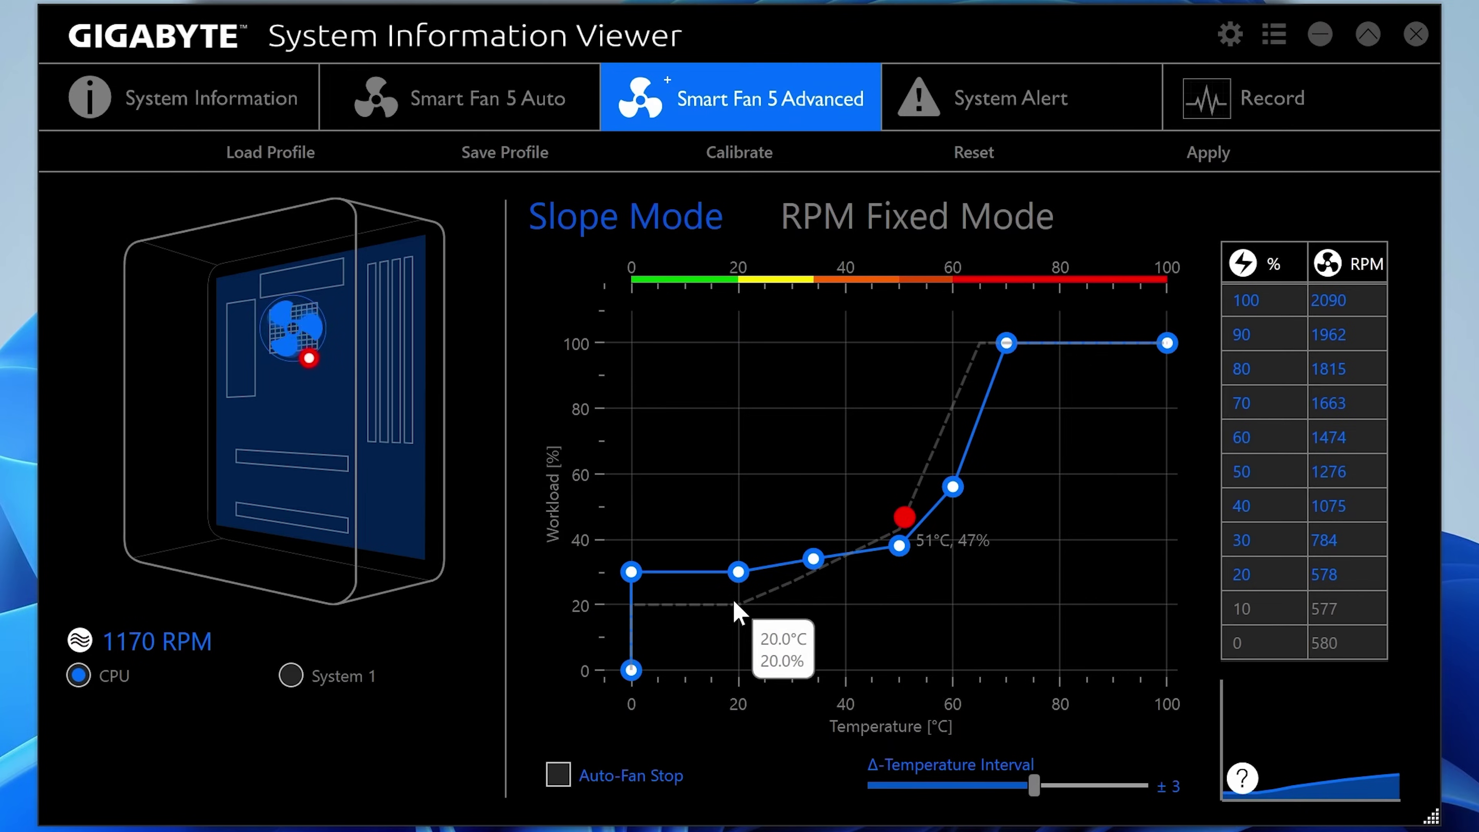
pyautogui.moveTo(729, 618)
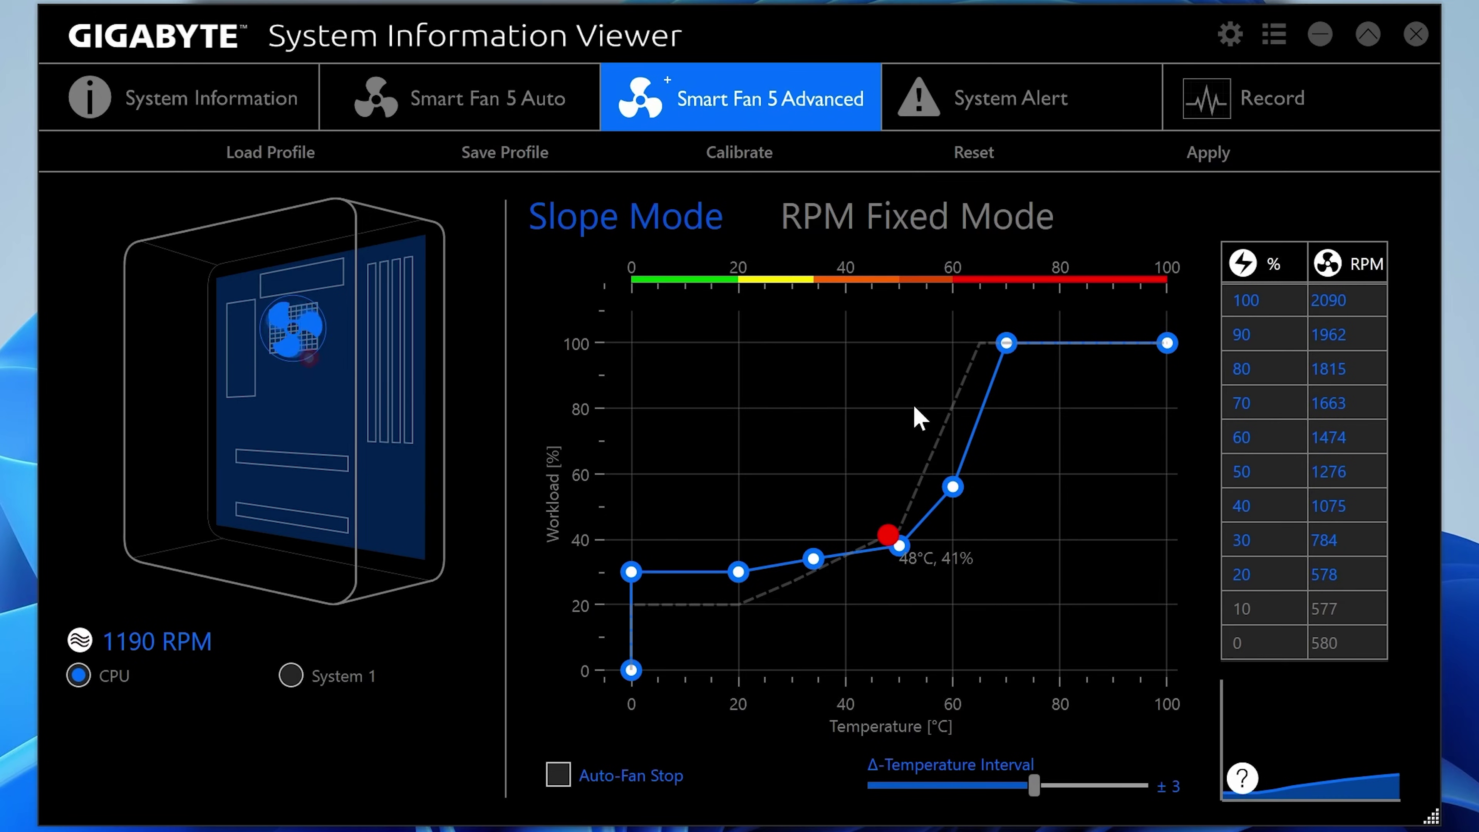
pyautogui.moveTo(901, 558); pyautogui.dragTo(901, 551)
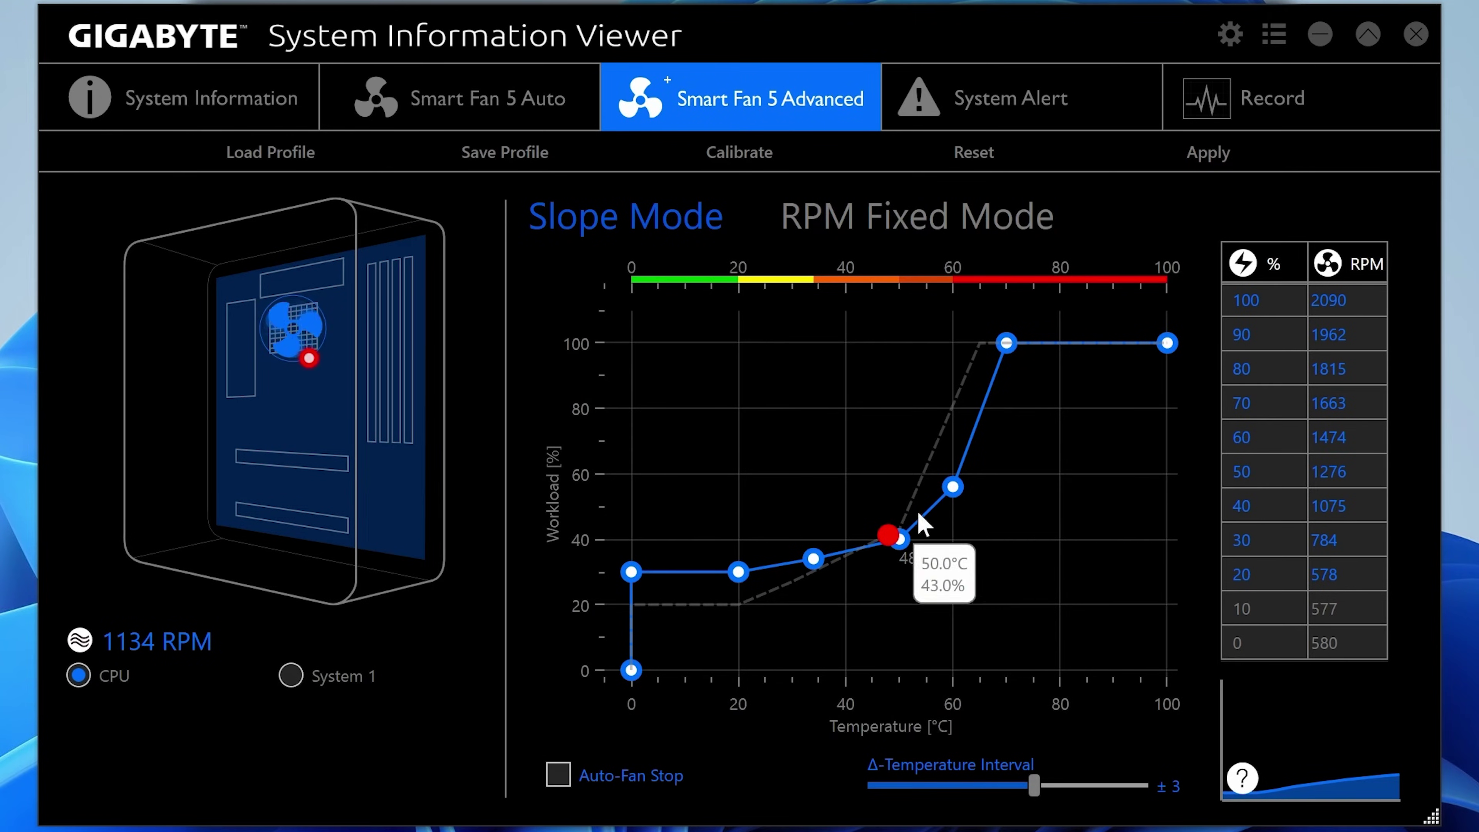
pyautogui.click(1208, 153)
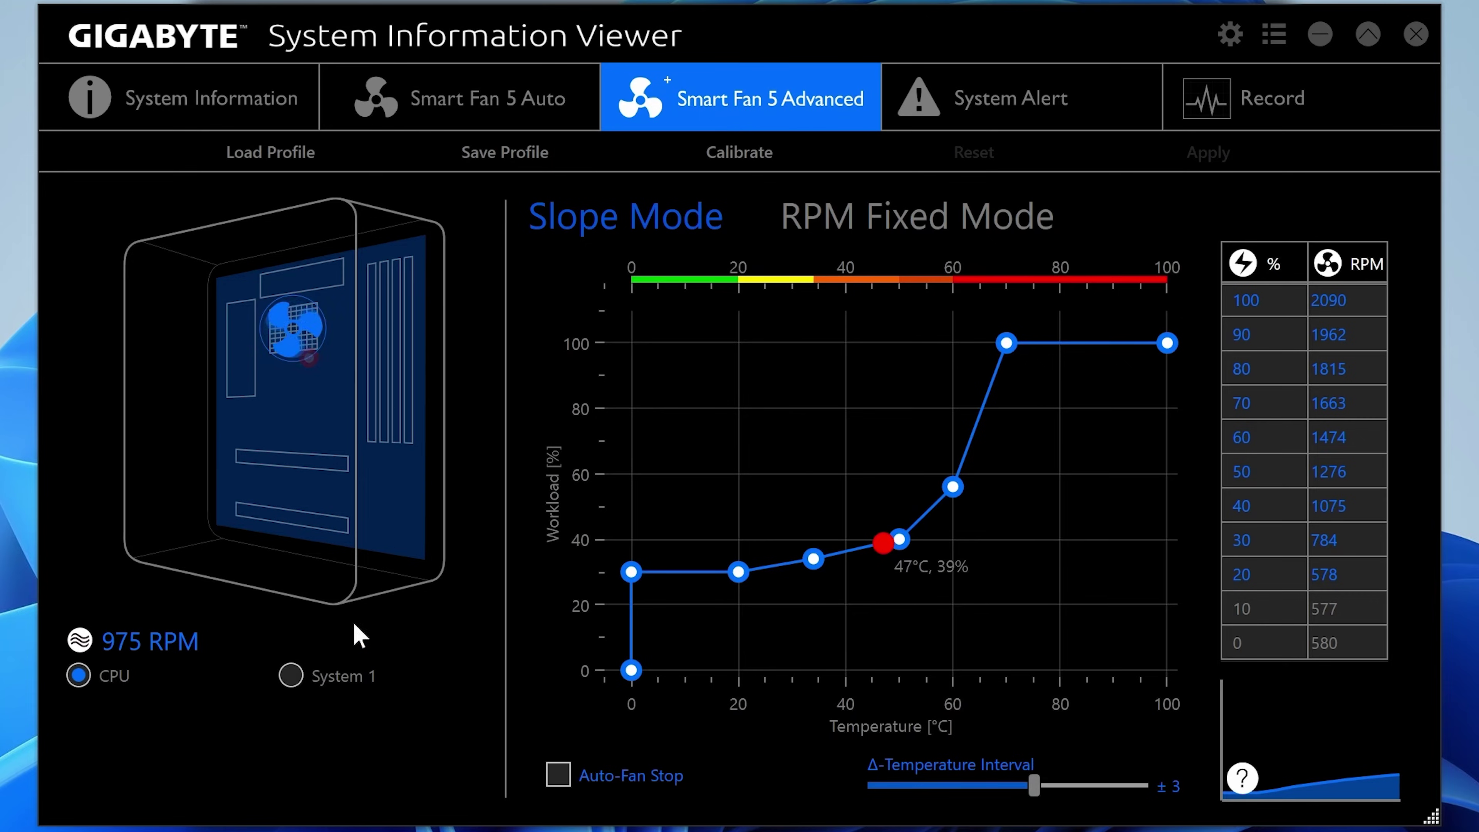
# - Shift the upper bend points of the System 1 fan's curve to 70 °C at 100% and about 58 °C at 58%
pyautogui.click(290, 677)
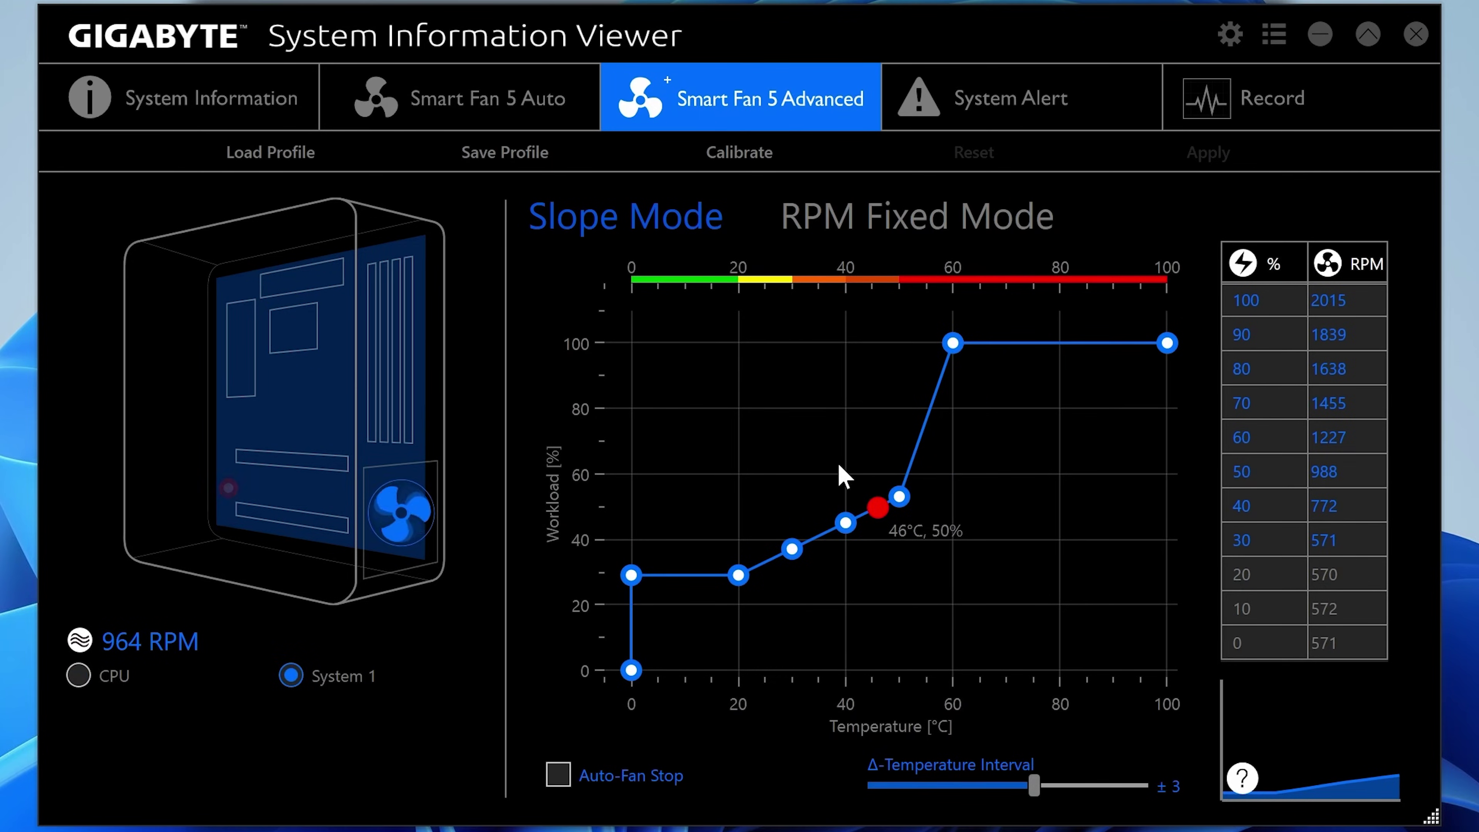
pyautogui.moveTo(952, 343); pyautogui.dragTo(1006, 344)
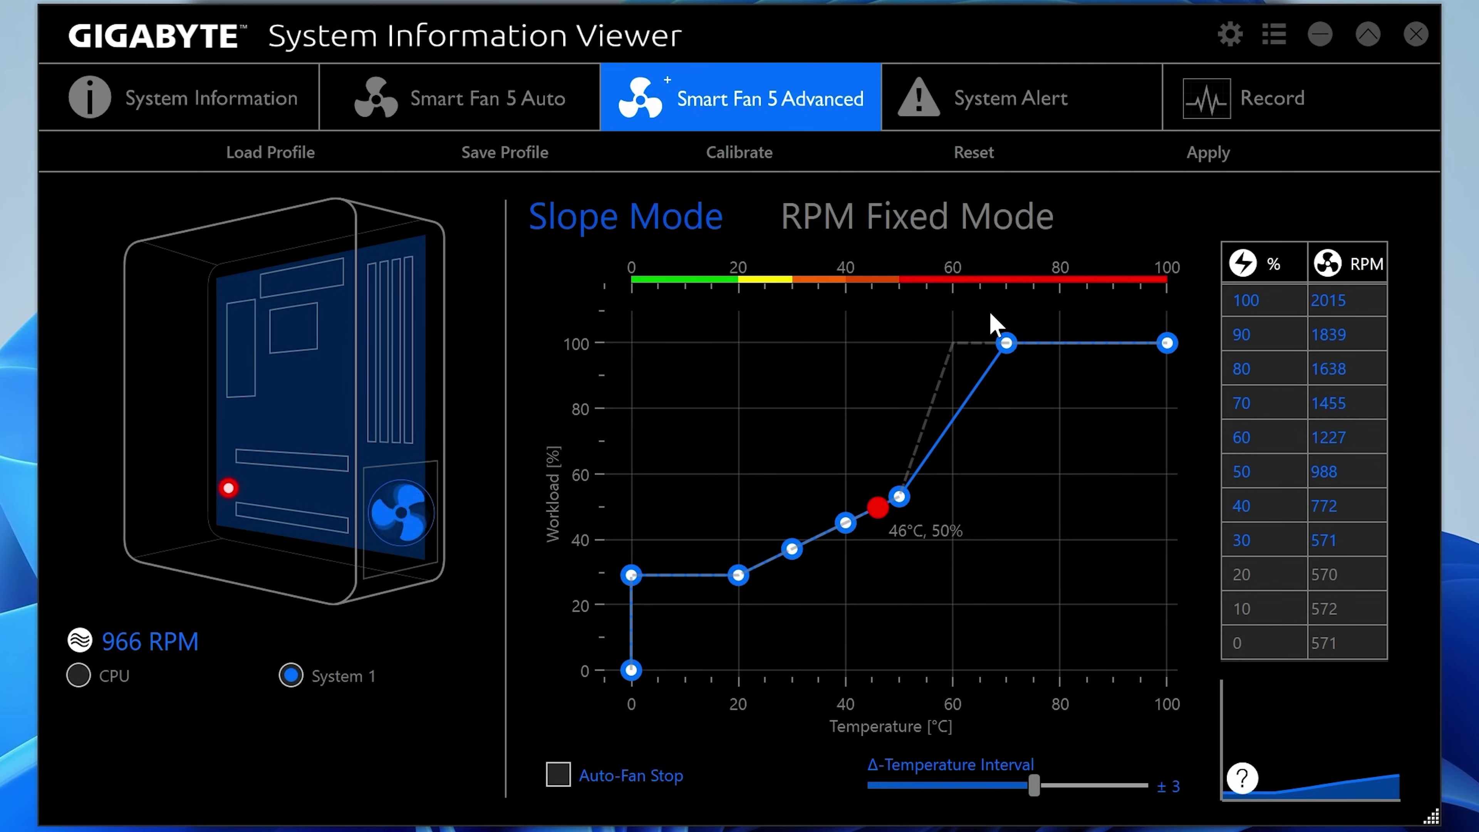
pyautogui.moveTo(996, 352)
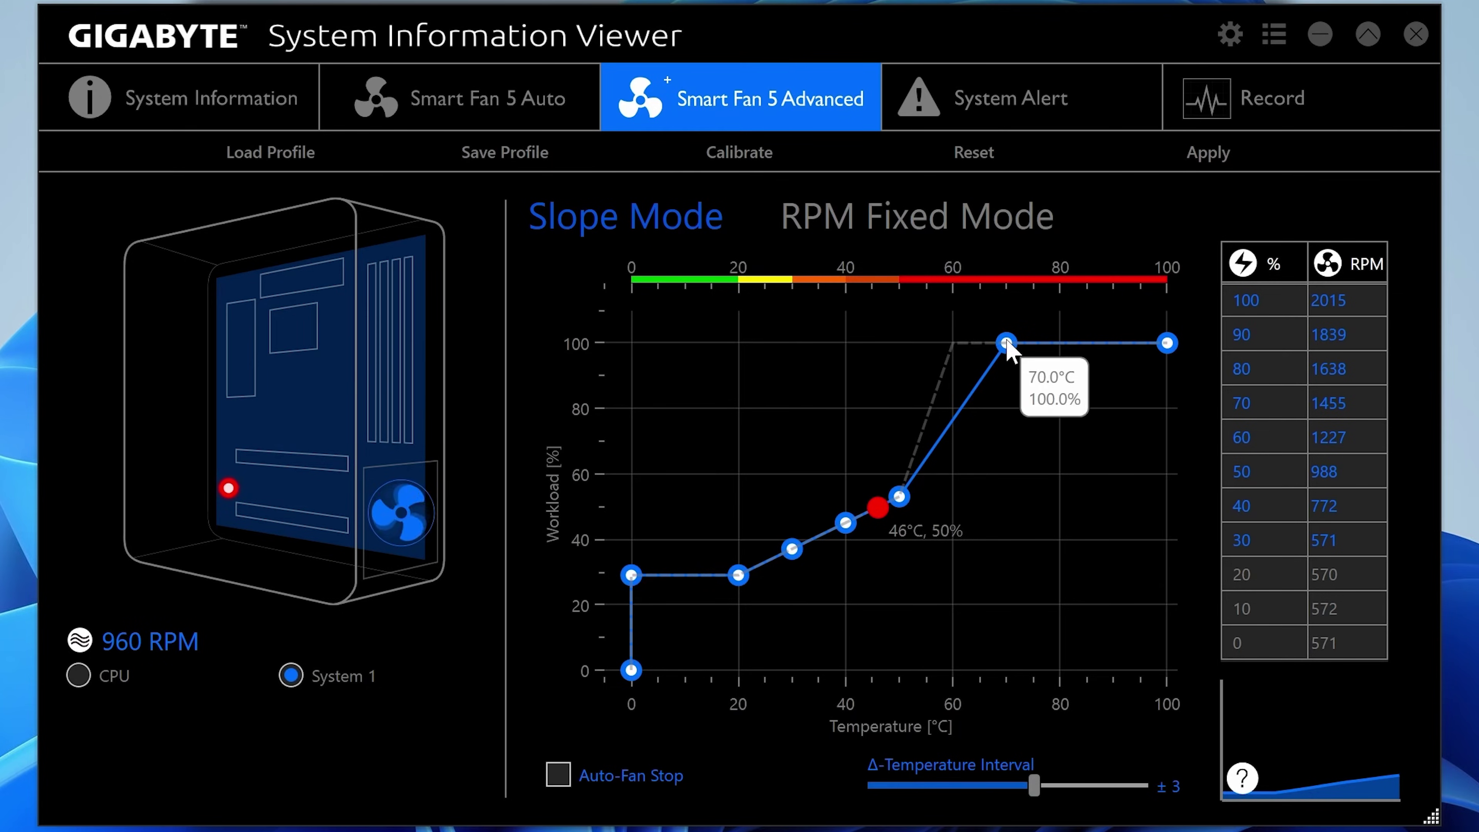
pyautogui.moveTo(1007, 341); pyautogui.dragTo(1007, 342)
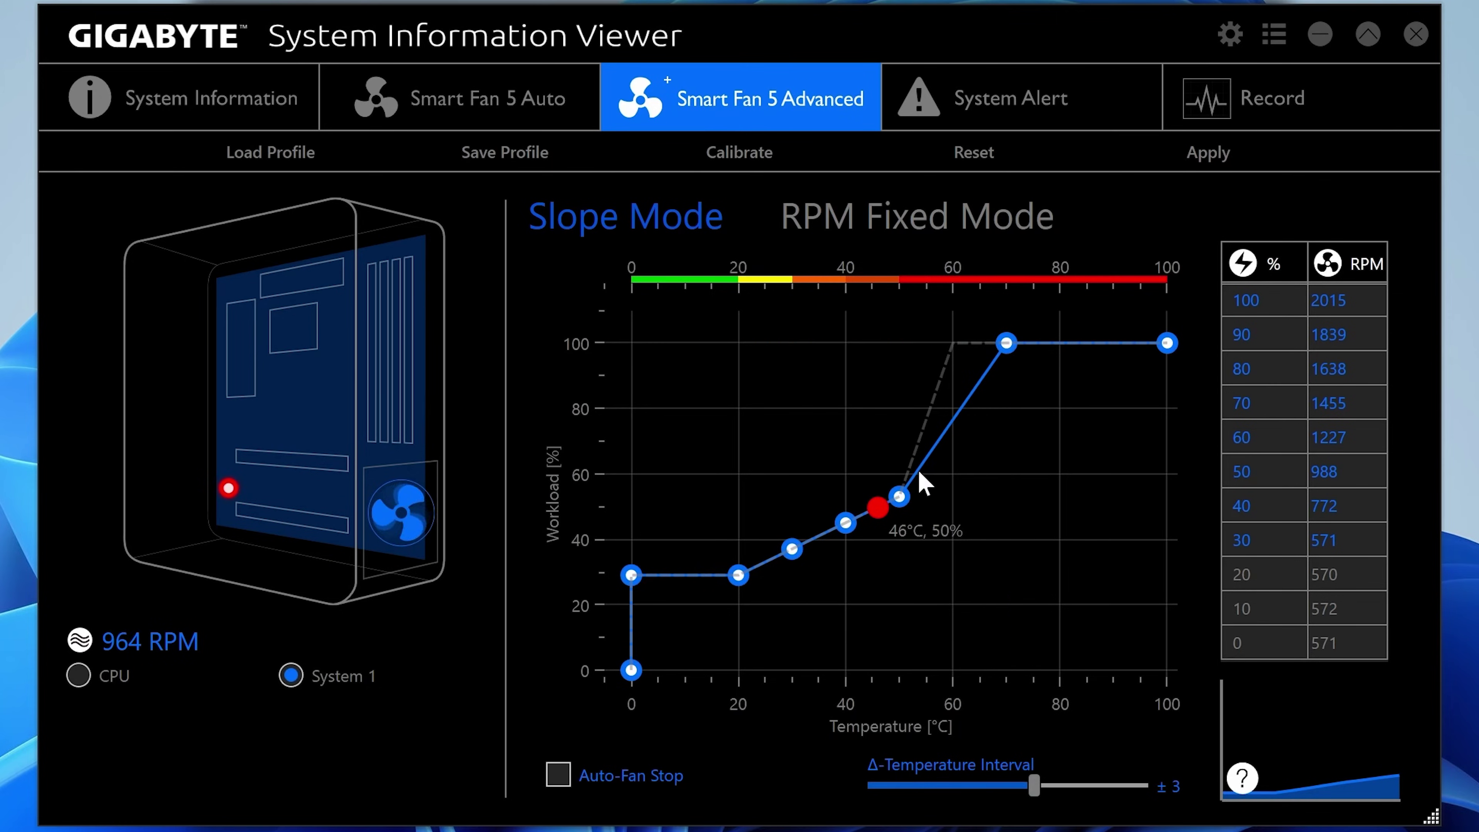
pyautogui.moveTo(899, 496); pyautogui.dragTo(942, 480)
# - Raise the System 1 curve to about 54% from 0 to 42 °C, and lift its 58 °C point to about 64%
pyautogui.moveTo(843, 526)
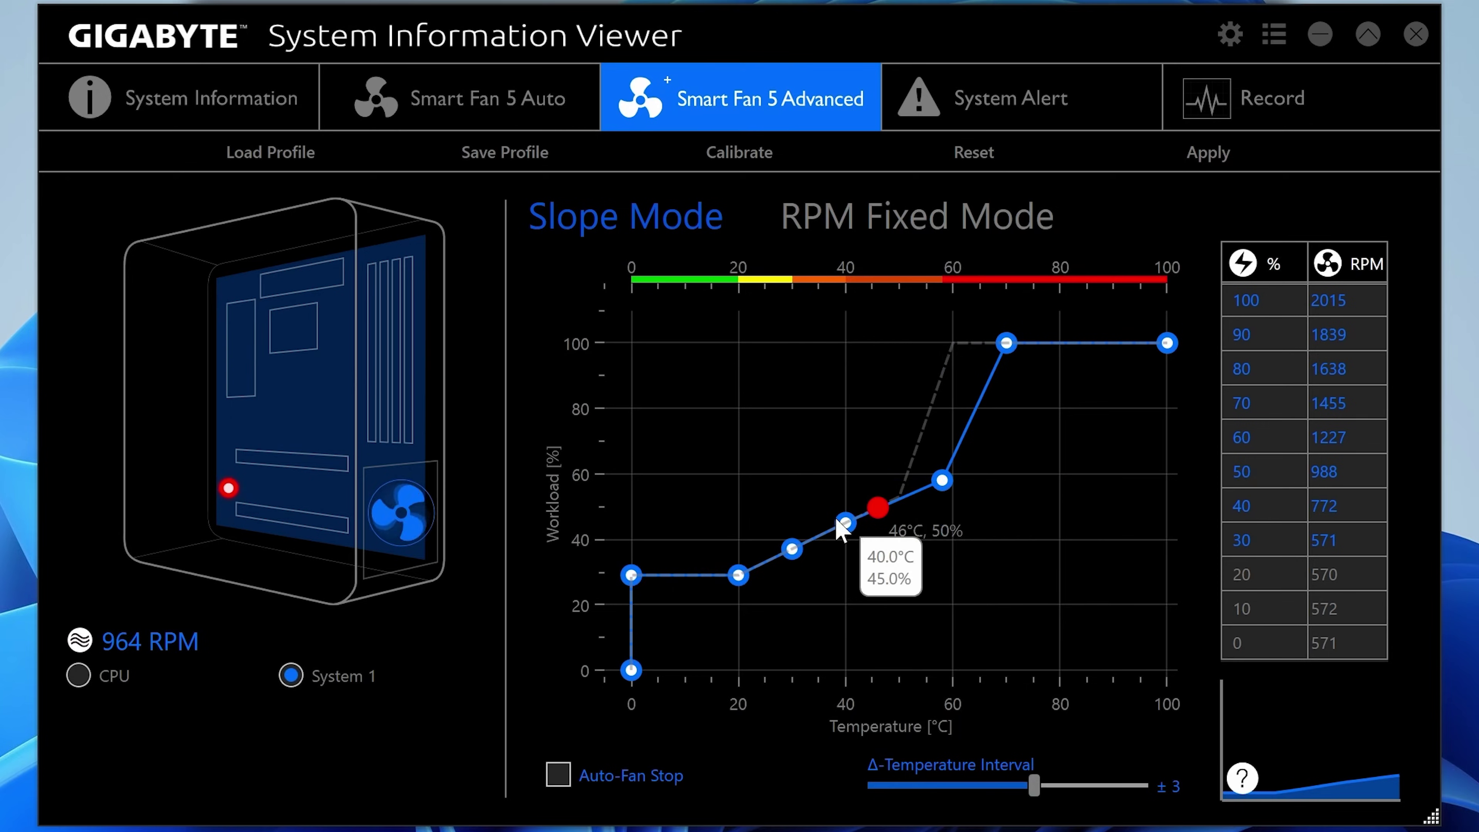
pyautogui.moveTo(793, 550)
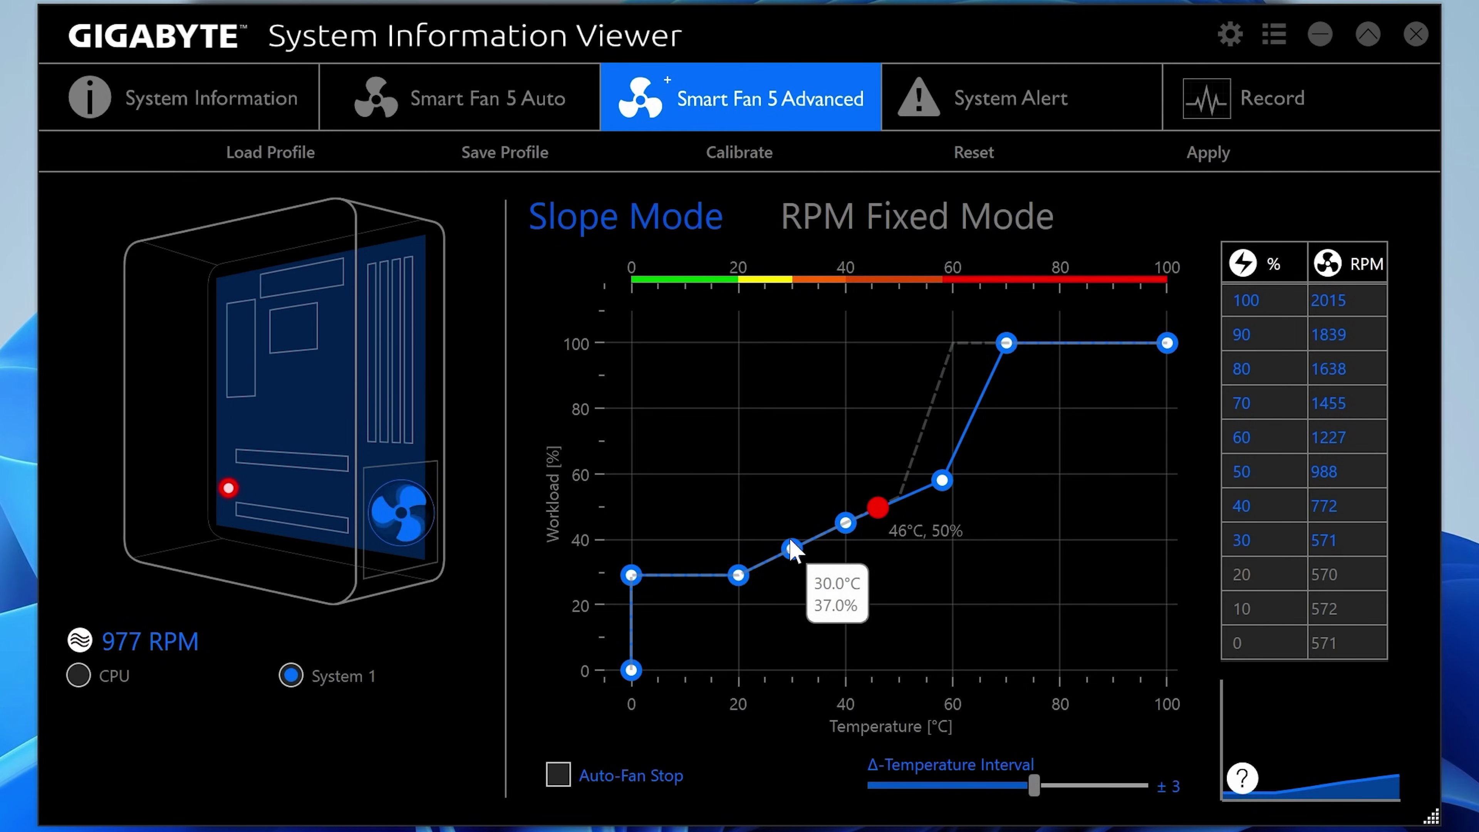
pyautogui.moveTo(793, 550); pyautogui.dragTo(783, 530)
pyautogui.moveTo(739, 576); pyautogui.dragTo(728, 526)
pyautogui.moveTo(847, 523); pyautogui.dragTo(847, 514)
pyautogui.moveTo(631, 526); pyautogui.dragTo(633, 517)
pyautogui.moveTo(727, 524); pyautogui.dragTo(848, 494)
pyautogui.moveTo(942, 481); pyautogui.dragTo(943, 461)
pyautogui.moveTo(845, 494); pyautogui.dragTo(858, 494)
pyautogui.moveTo(717, 526); pyautogui.dragTo(707, 495)
pyautogui.moveTo(631, 513); pyautogui.dragTo(631, 493)
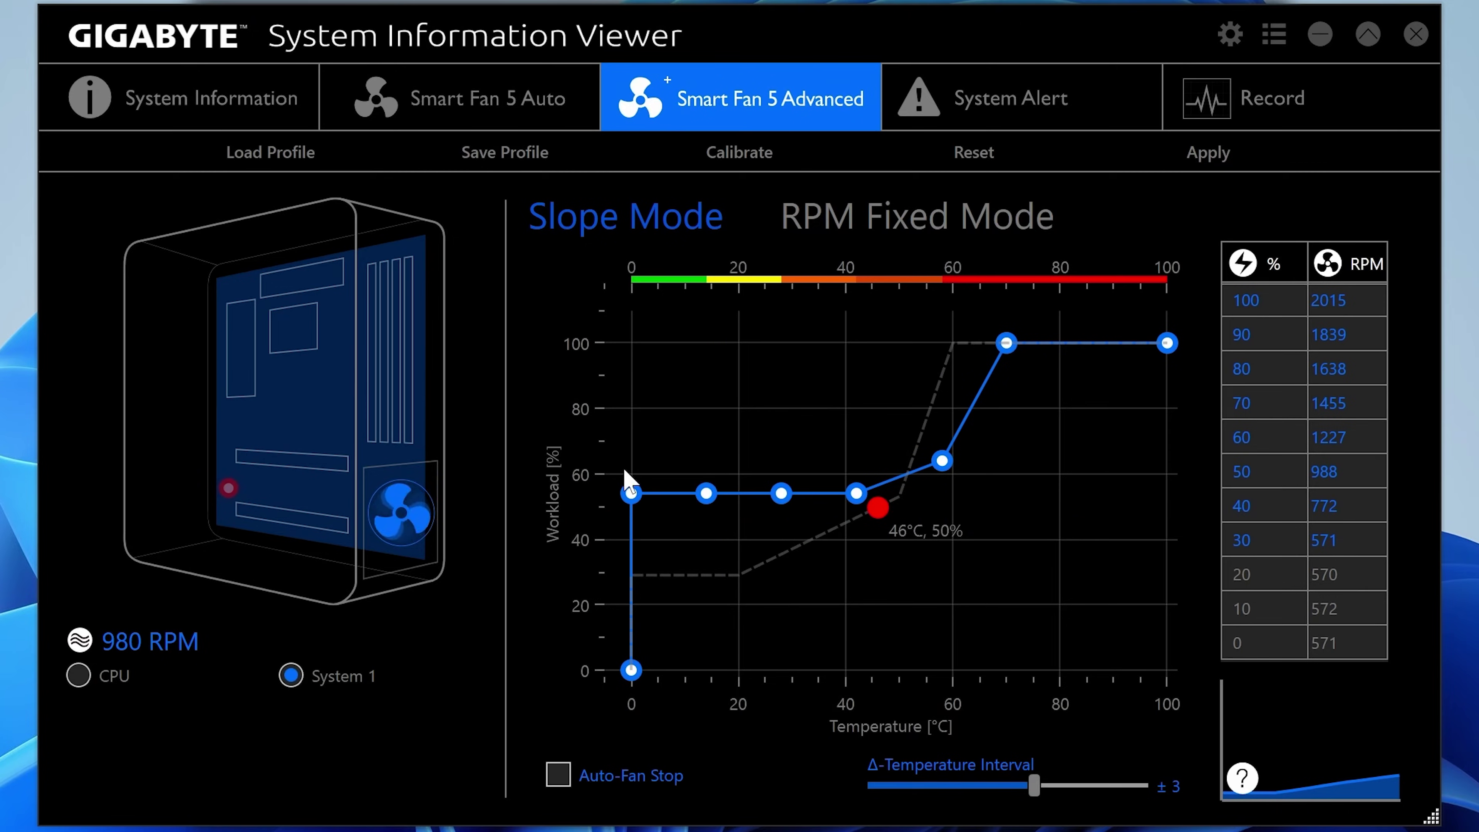
# - Raise the System 1 curve's 42 °C point to about 56% and apply the curve
pyautogui.moveTo(856, 493); pyautogui.dragTo(856, 487)
pyautogui.click(788, 500)
pyautogui.click(1220, 163)
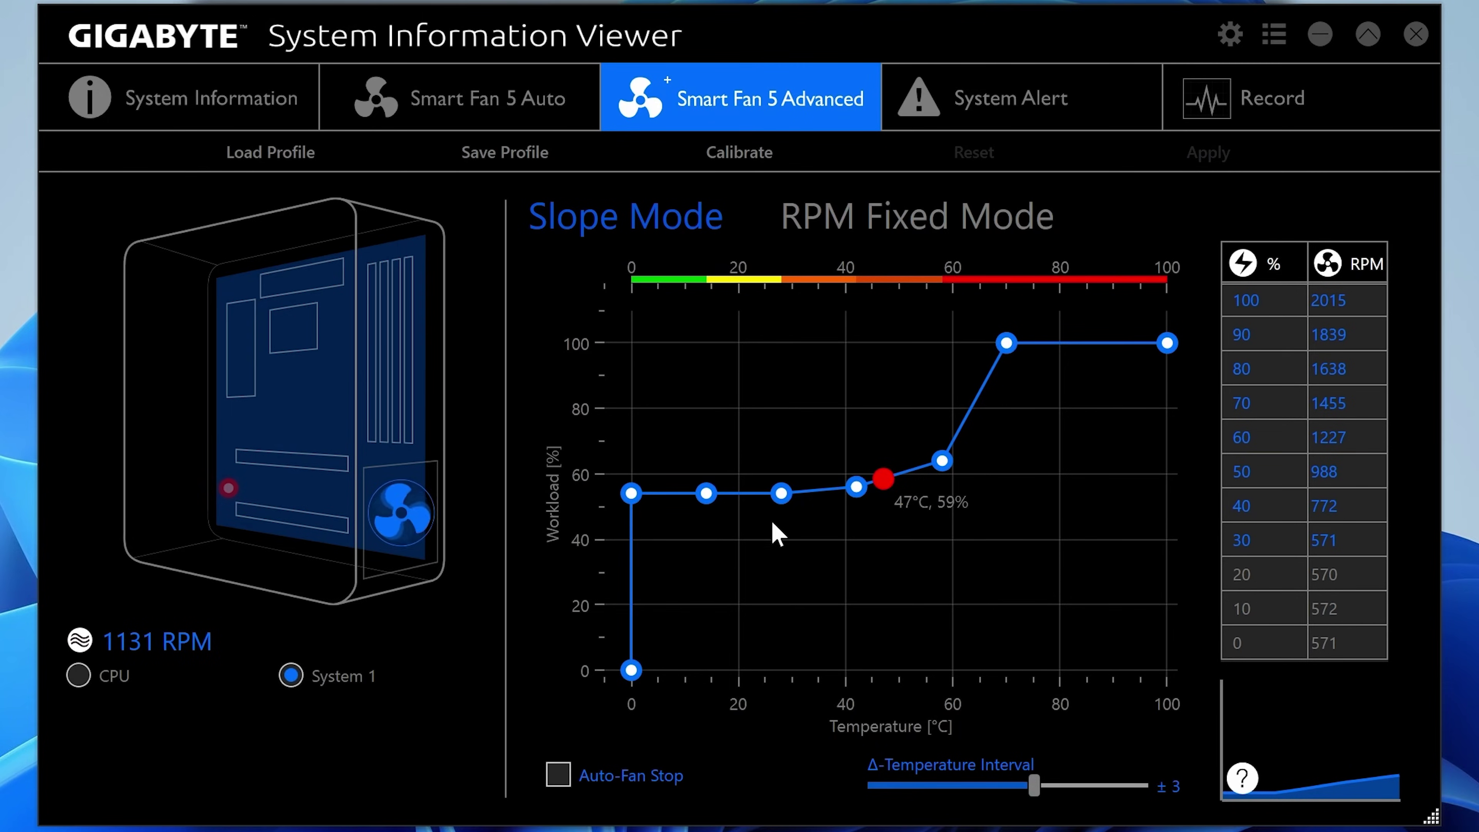
# - Lower the System 1 curve to about 44% up to 14 °C, 46% at 32 °C and 52% at 44 °C, and apply it
pyautogui.moveTo(637, 507)
pyautogui.moveTo(635, 502); pyautogui.dragTo(632, 527)
pyautogui.moveTo(785, 499)
pyautogui.mouseDown()
pyautogui.moveTo(866, 501)
pyautogui.moveTo(795, 507)
pyautogui.moveTo(797, 521)
pyautogui.mouseUp()
pyautogui.moveTo(853, 502)
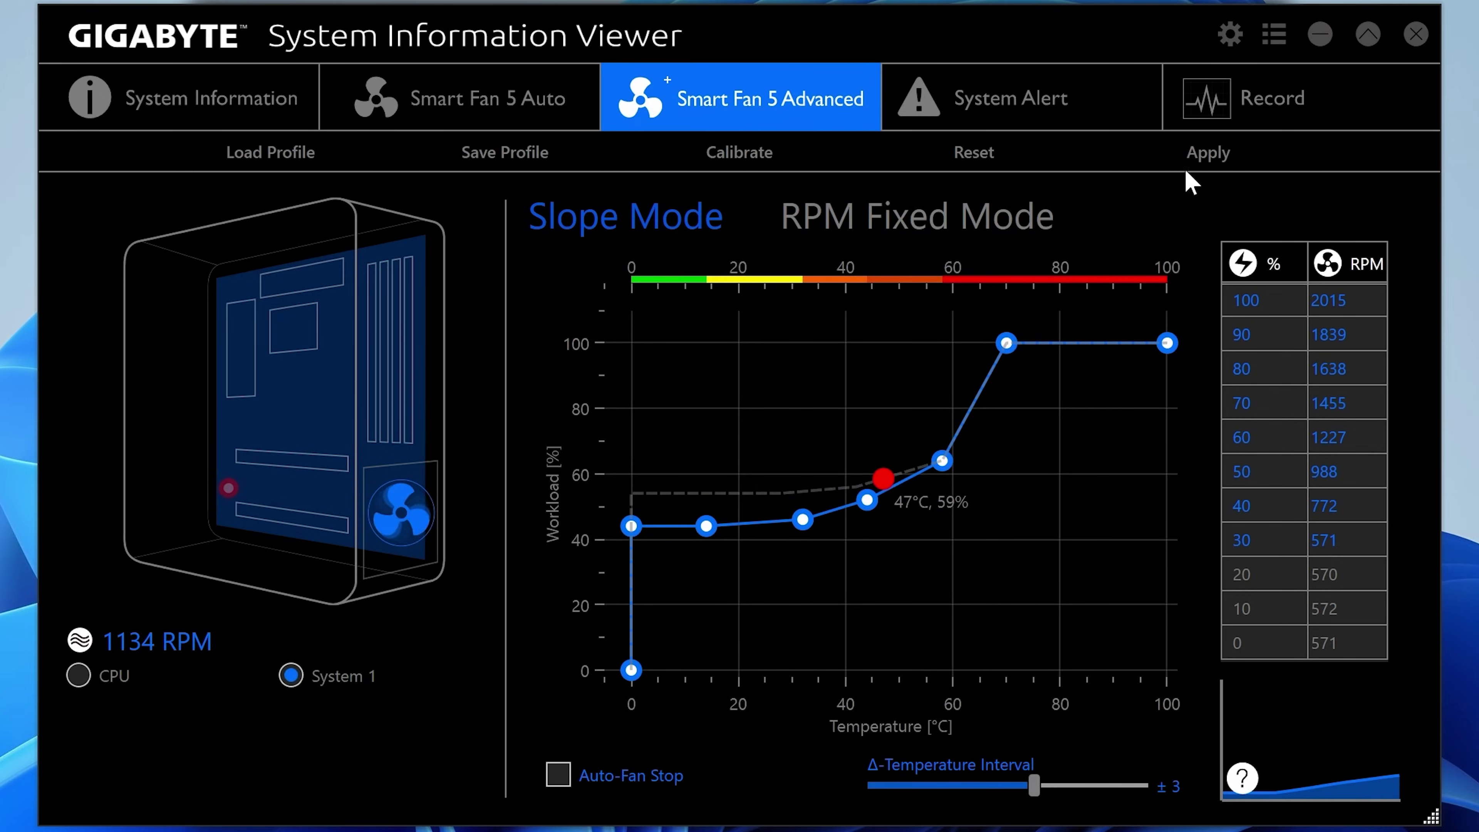
pyautogui.click(1188, 155)
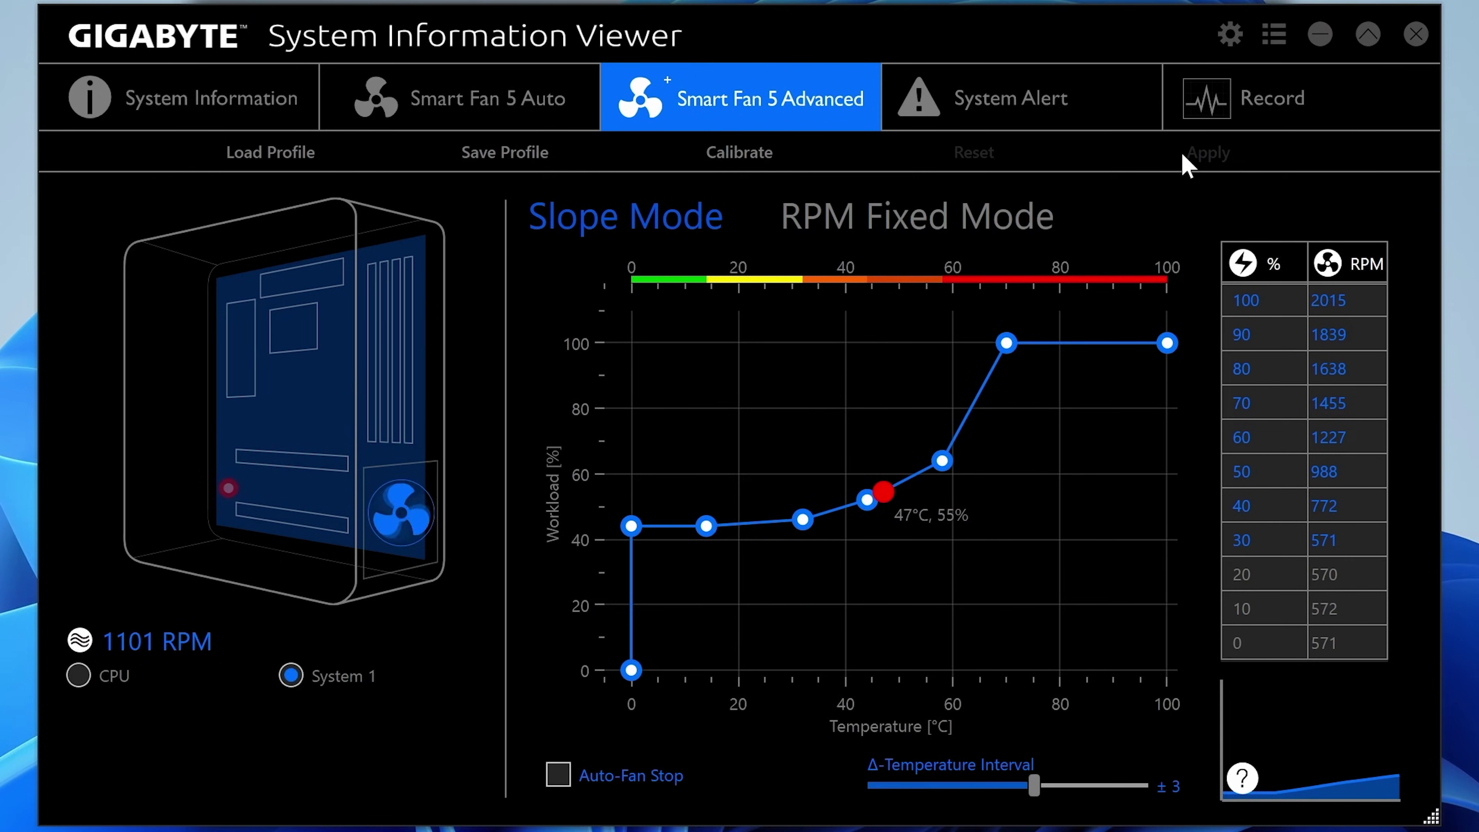
# - Move the System 1 curve's middle points to about 48 °C at 50% and 62 °C at 64%, and apply the curve
pyautogui.moveTo(867, 500); pyautogui.dragTo(888, 507)
pyautogui.moveTo(930, 459); pyautogui.dragTo(956, 462)
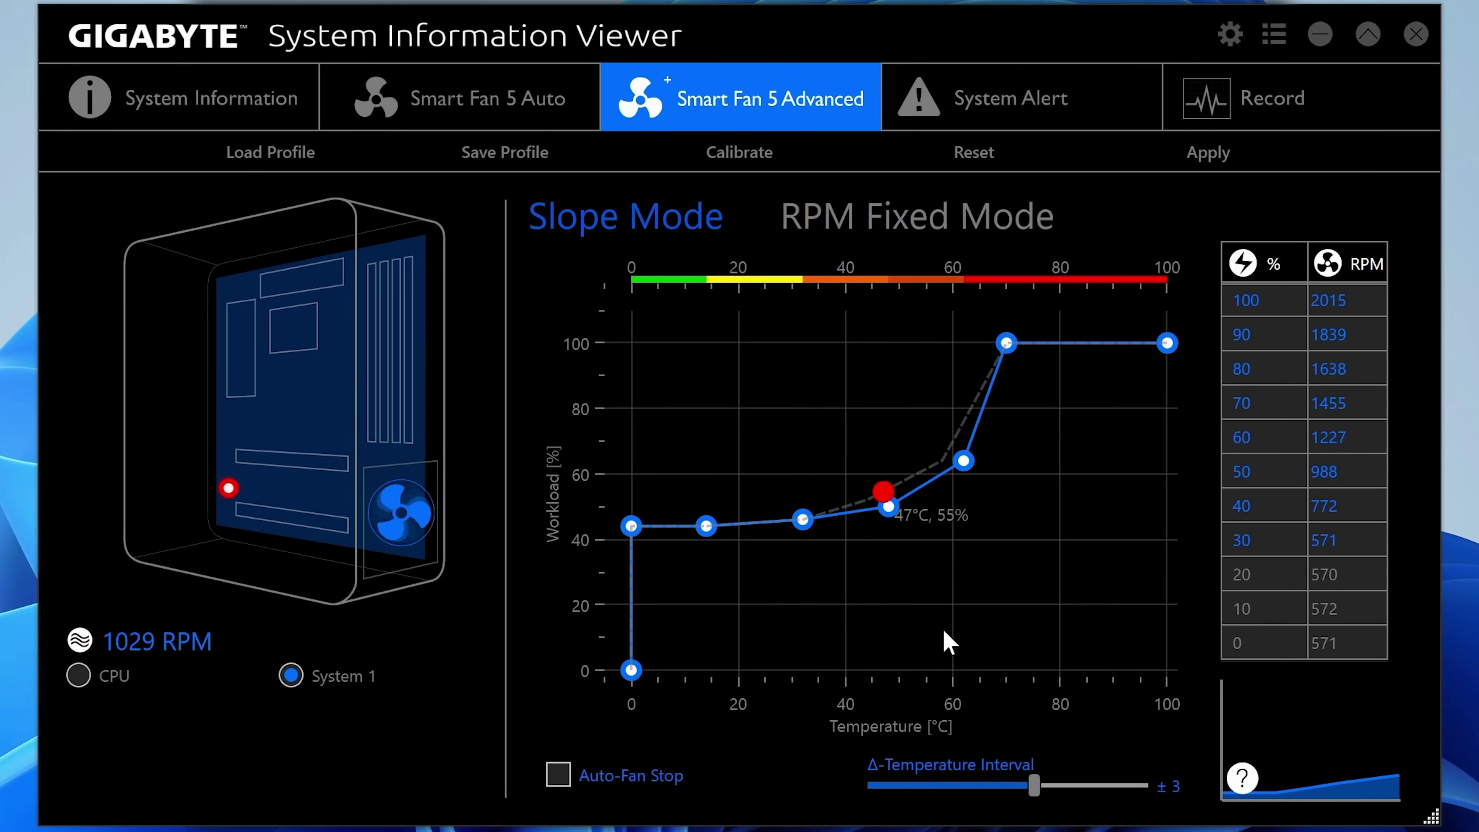
pyautogui.click(1203, 164)
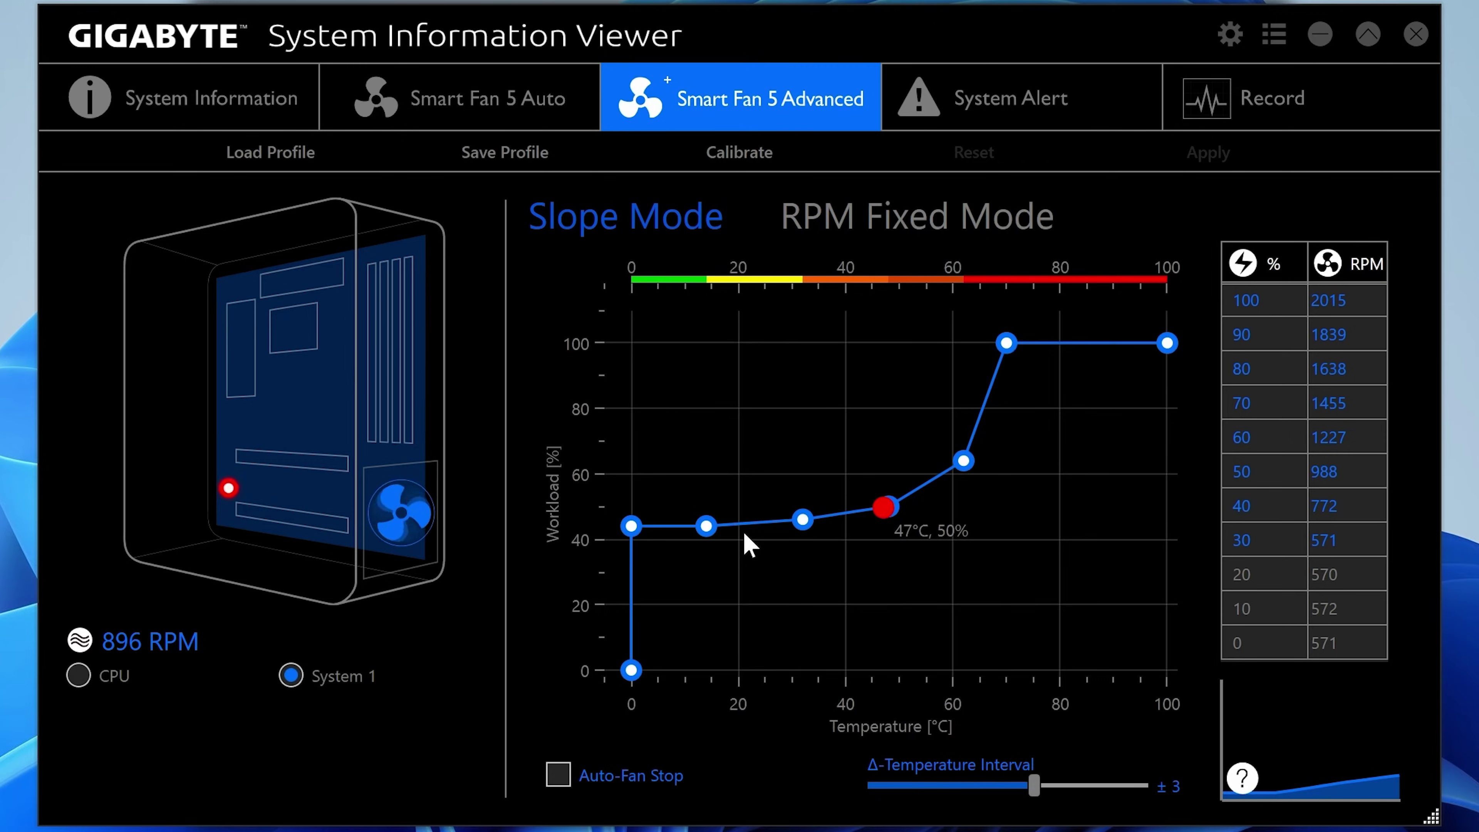
# - Check the CPU fan's curve, and shift the System 1 curve's 100% bend point to about 72 °C and apply it
pyautogui.moveTo(886, 532)
pyautogui.click(72, 679)
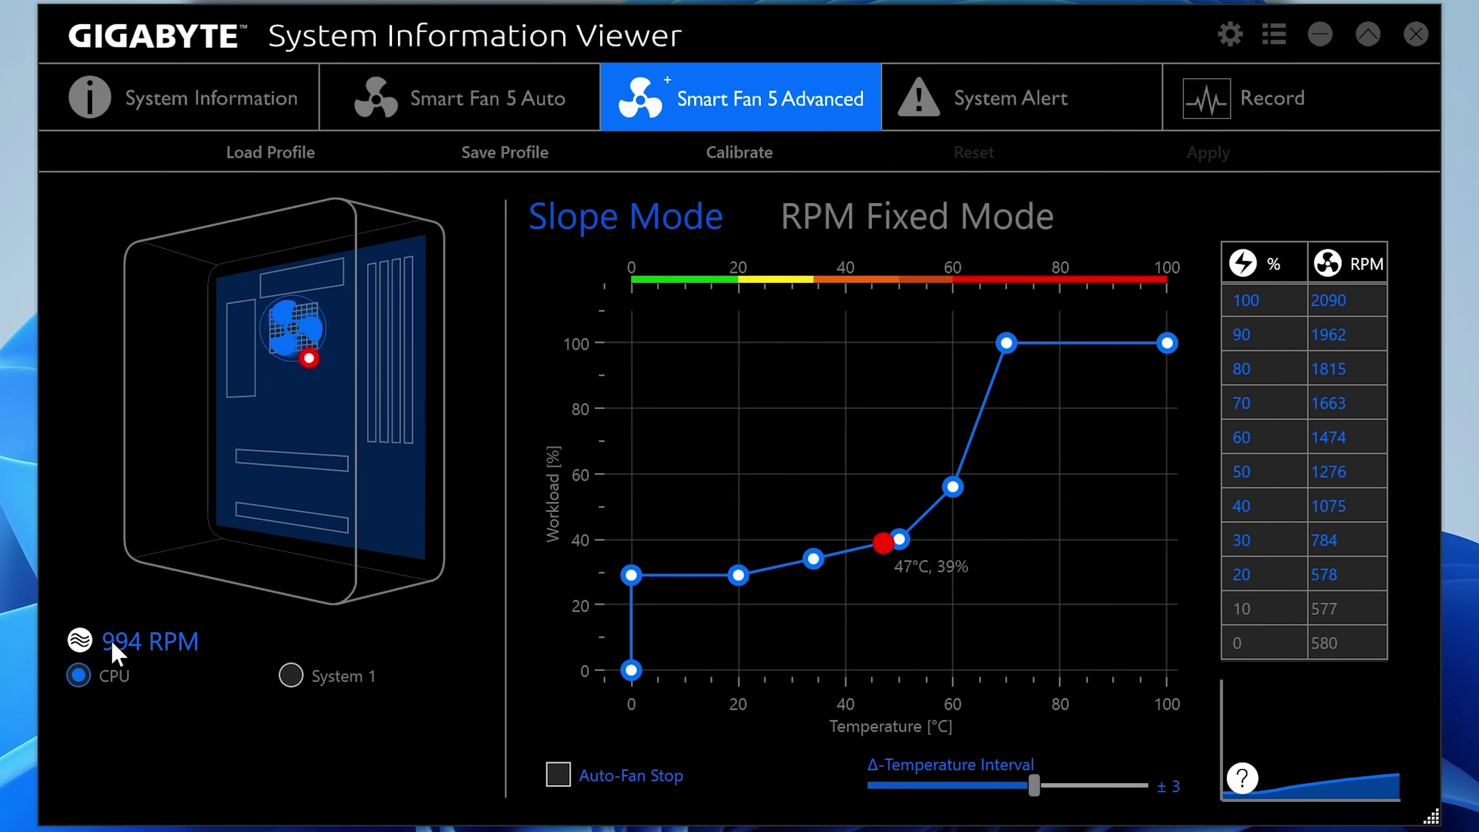
pyautogui.click(293, 676)
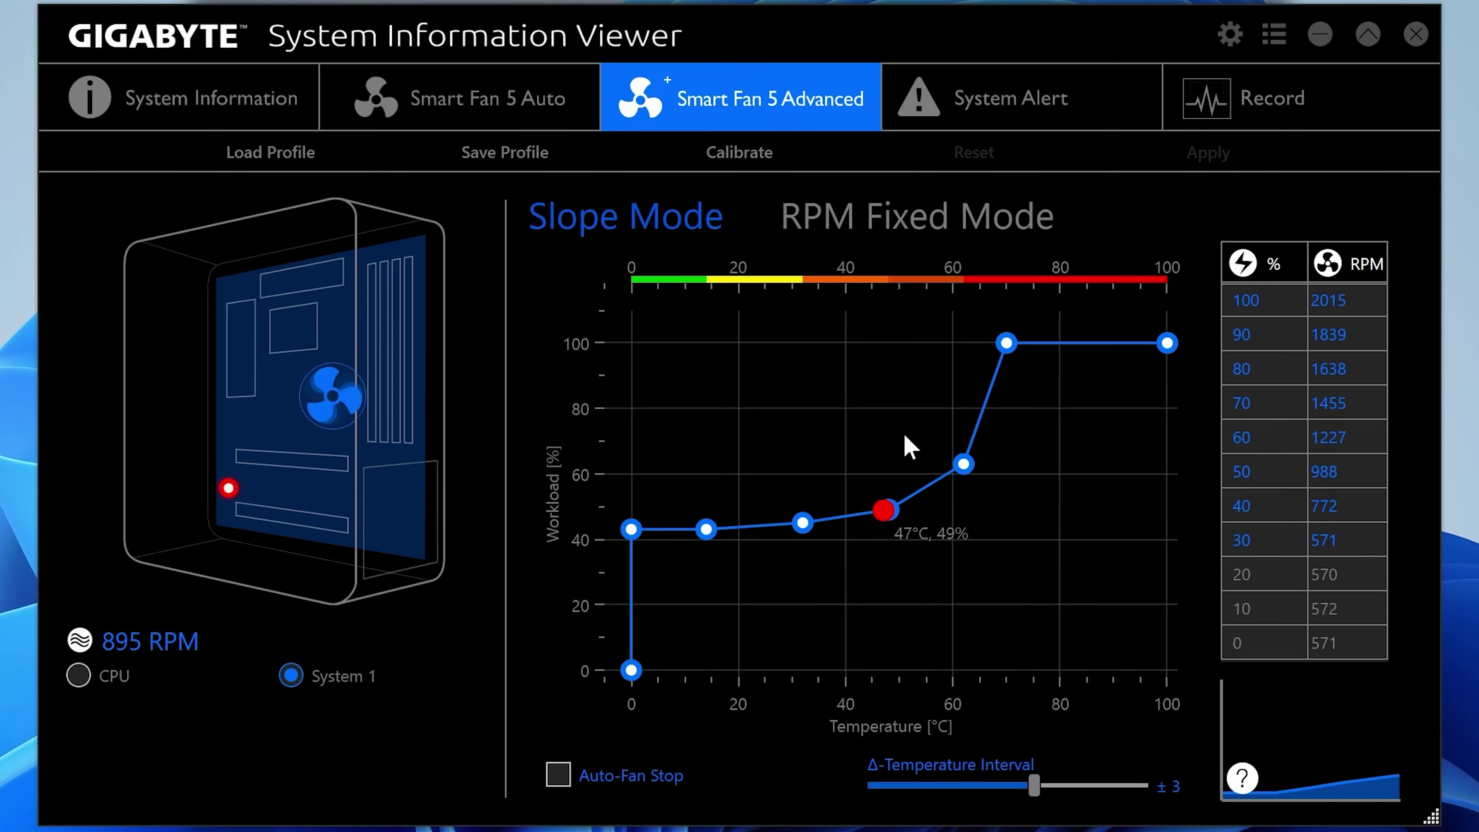
pyautogui.moveTo(1007, 343); pyautogui.dragTo(1017, 343)
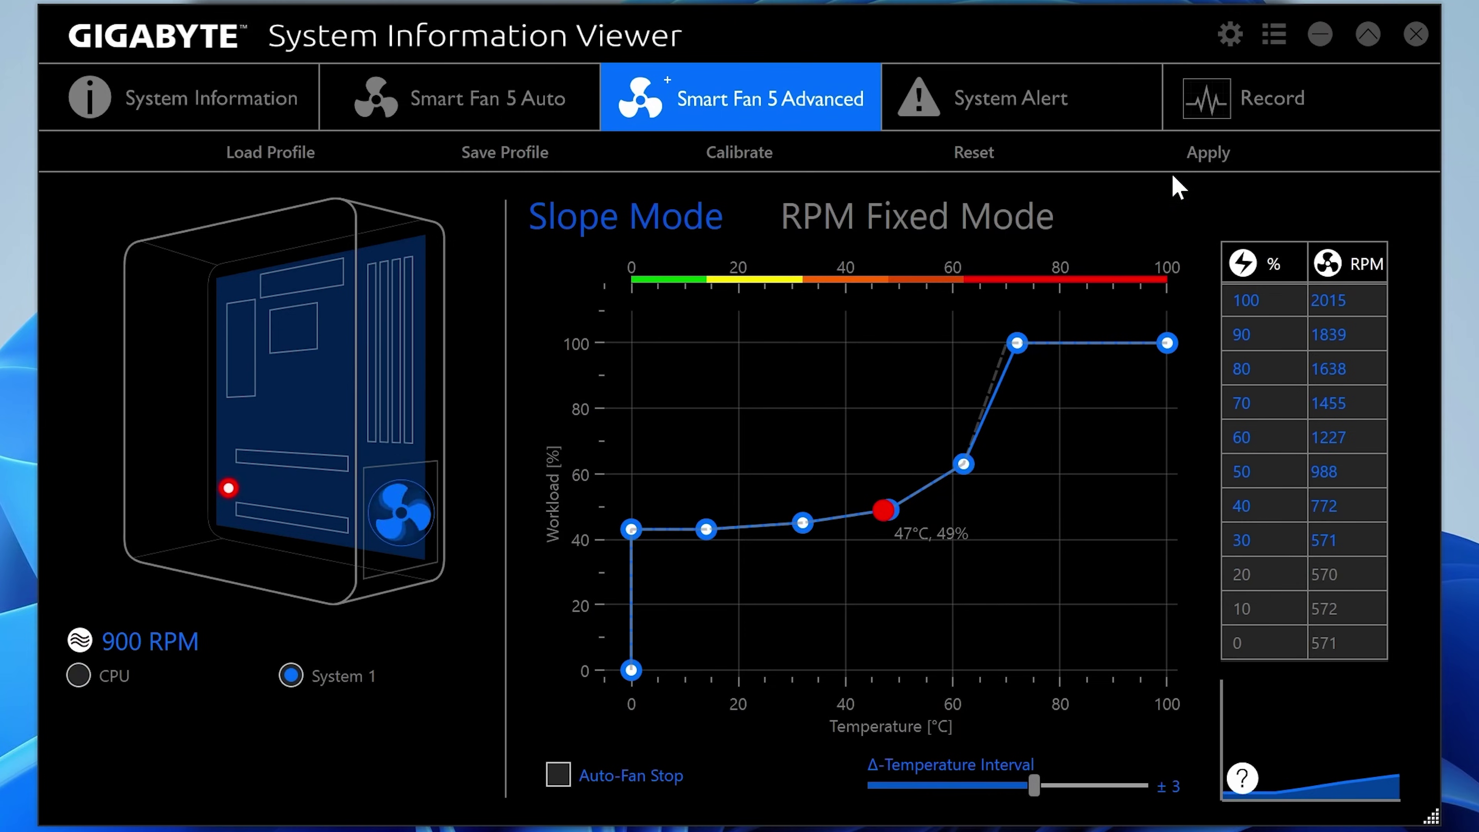
pyautogui.click(1201, 149)
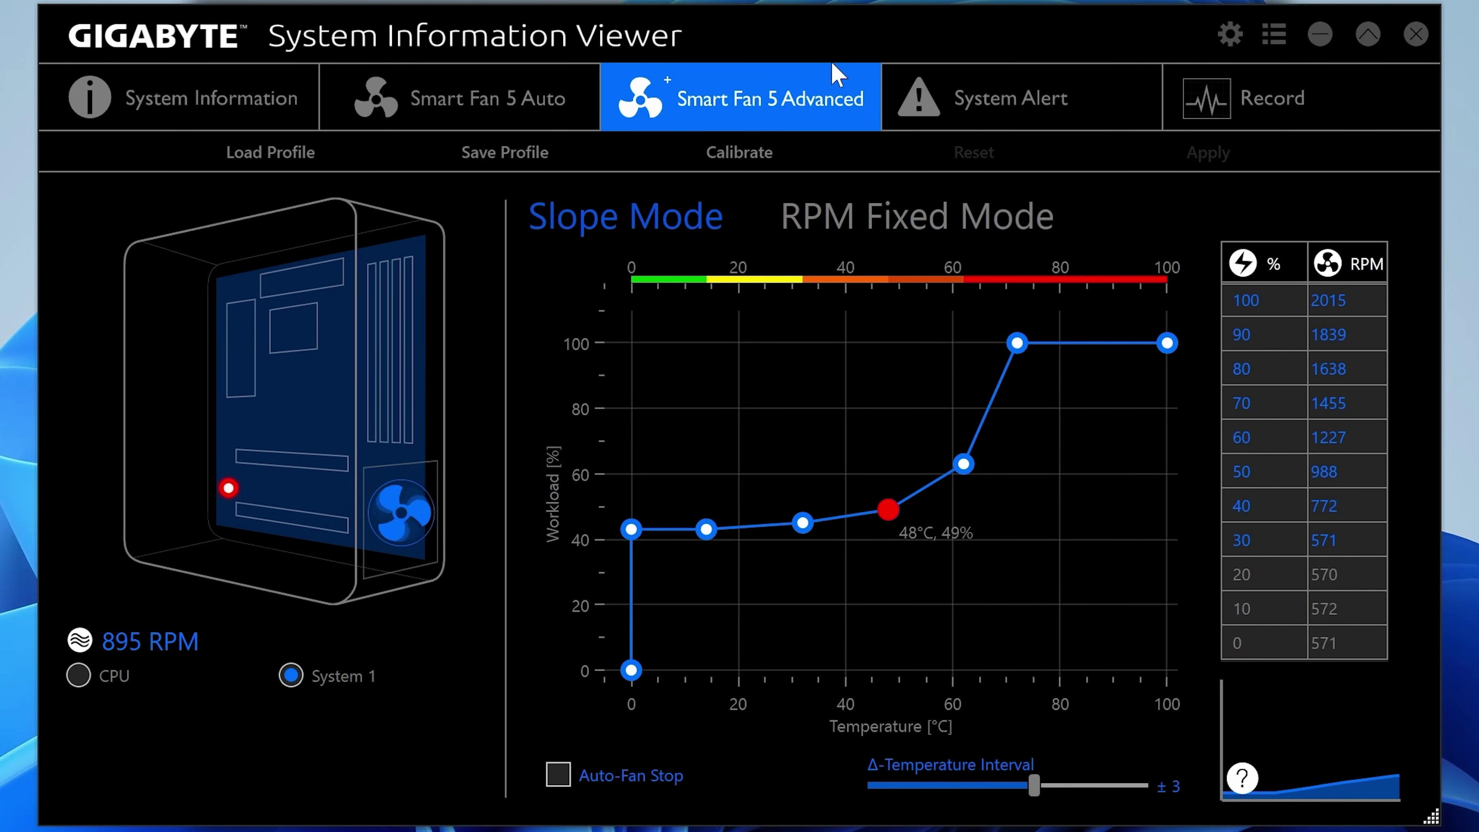
pyautogui.moveTo(809, 41); pyautogui.dragTo(823, 42)
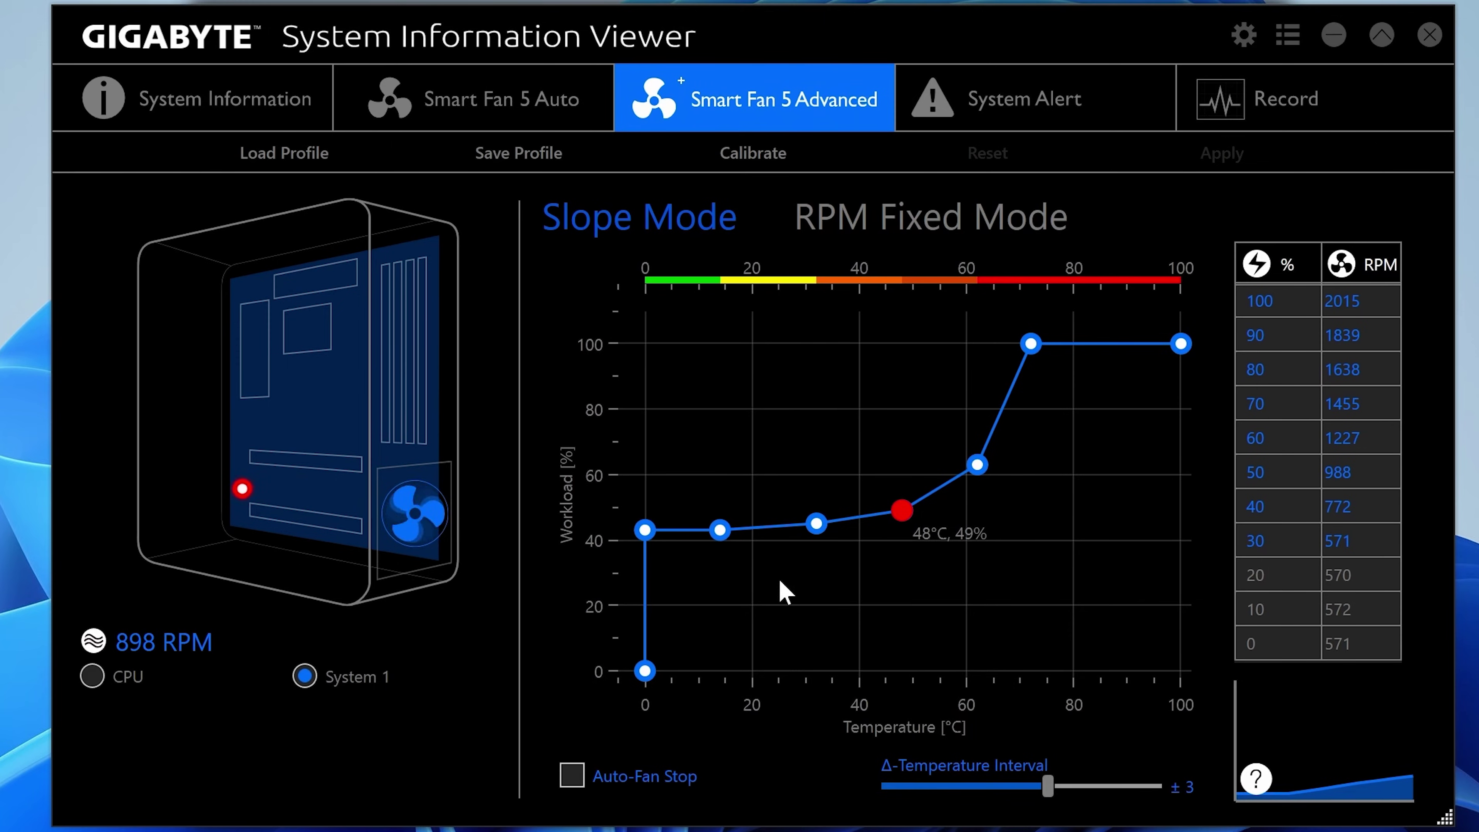